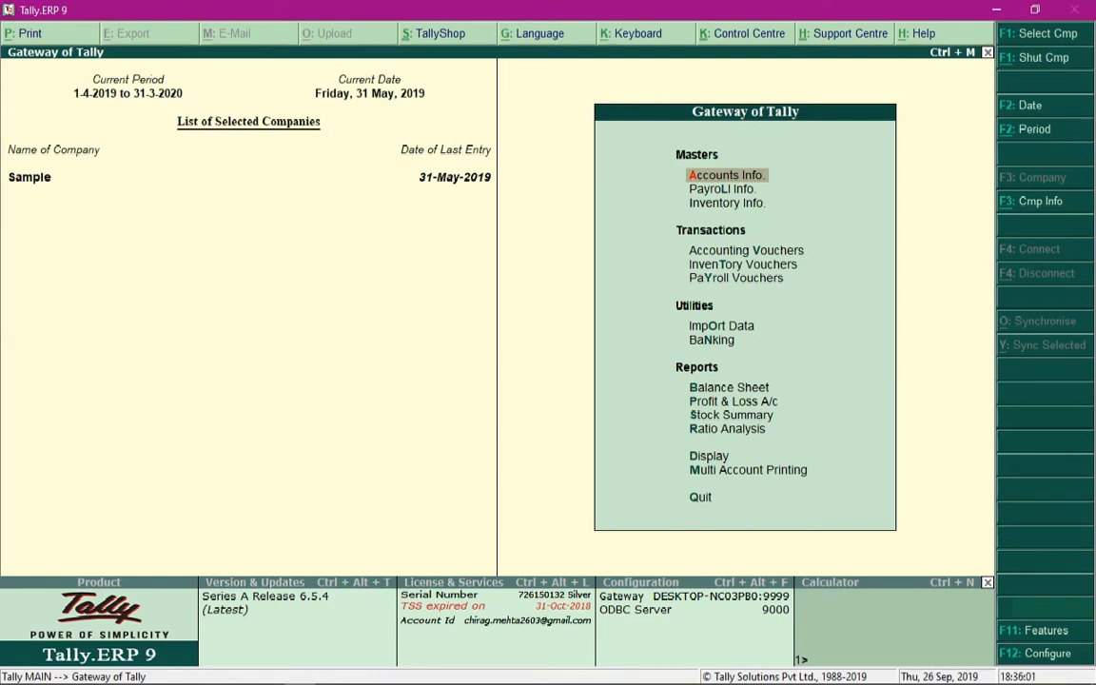
Step: Open the list of voucher types for alteration from the accounts masters
key(Return)
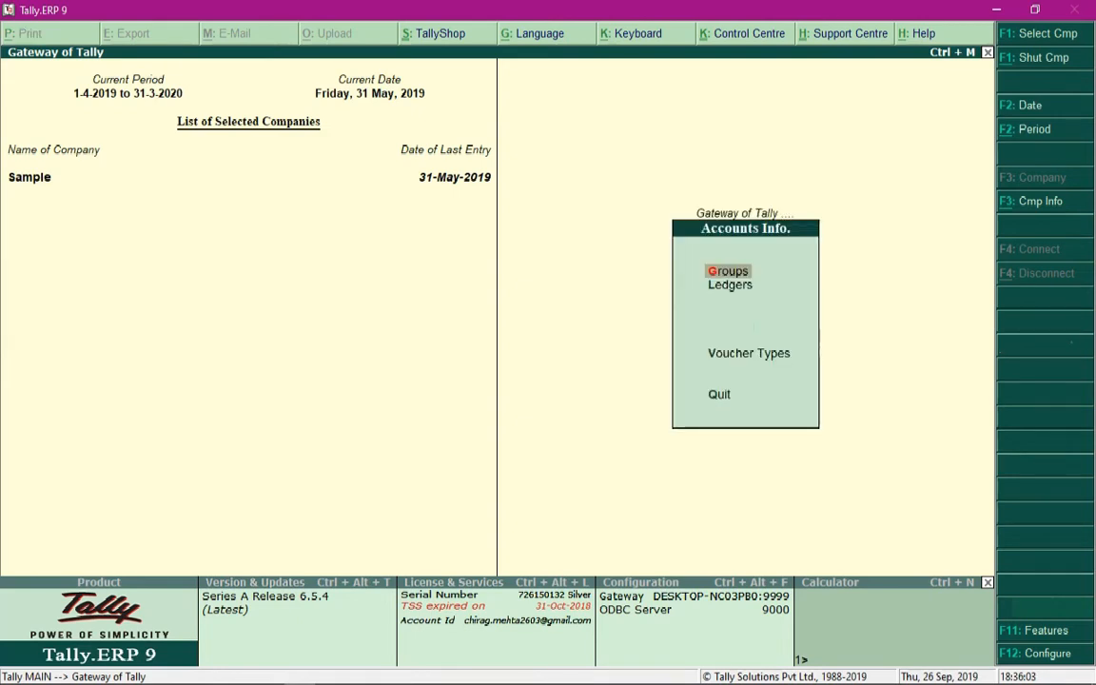
key(Down)
key(Down)
key(Down)
key(Up)
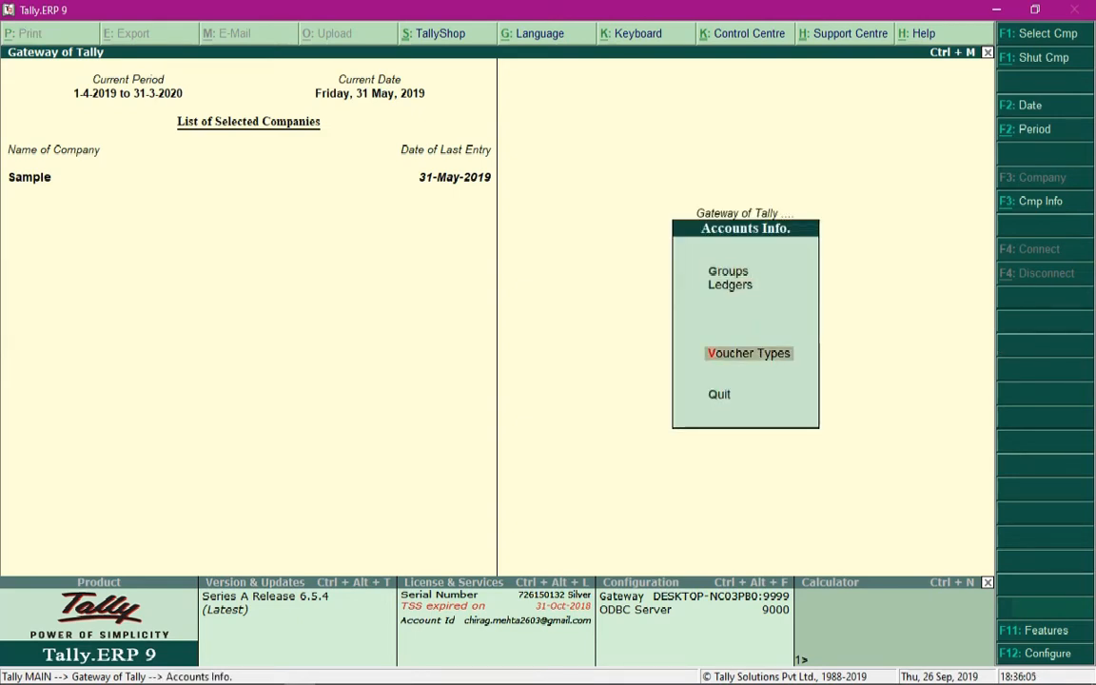
key(Return)
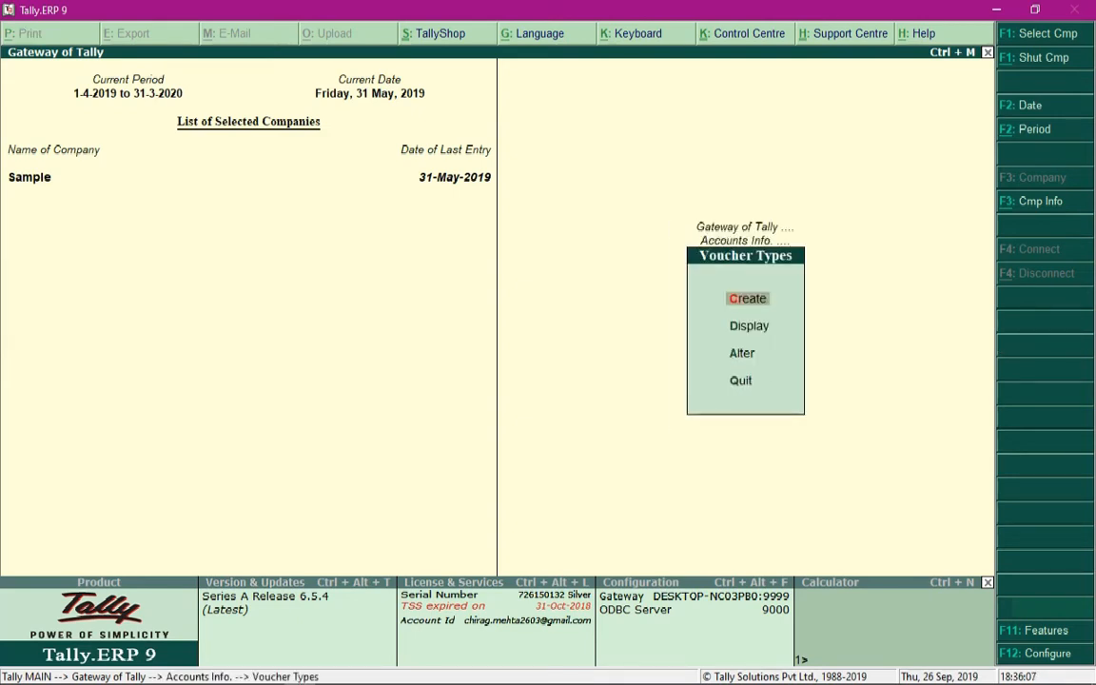
key(Down)
key(Down)
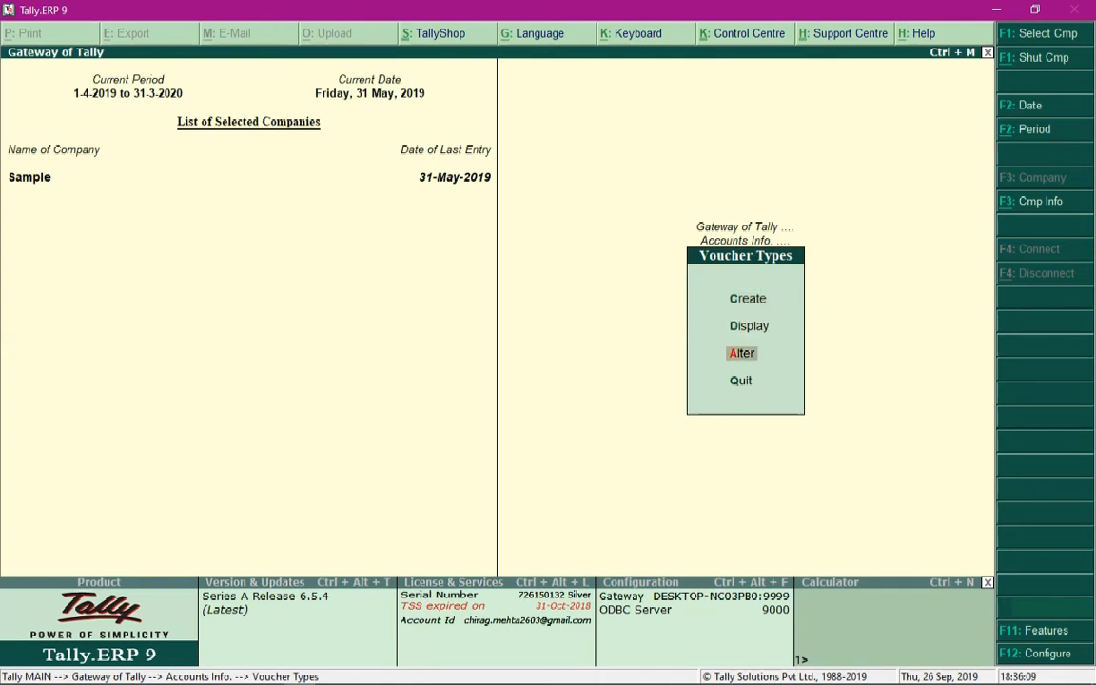
key(Return)
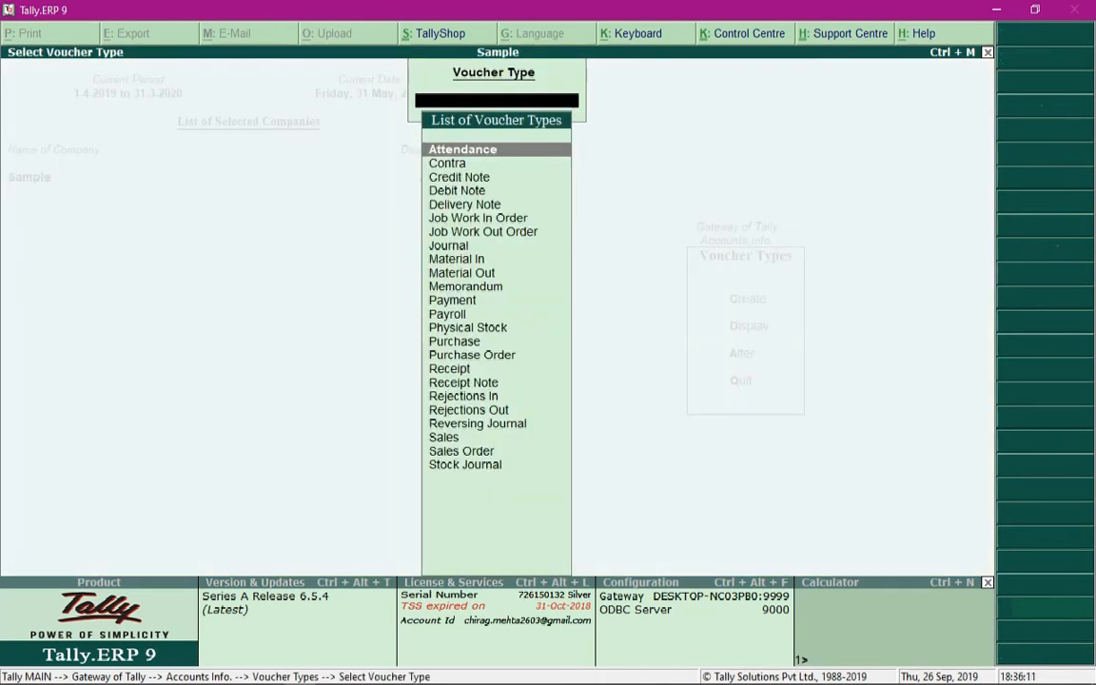
Step: Choose the Sales voucher type to alter
key(Down)
key(Down)
key(Down)
key(Down)
key(Down)
key(Down)
key(Down)
key(Down)
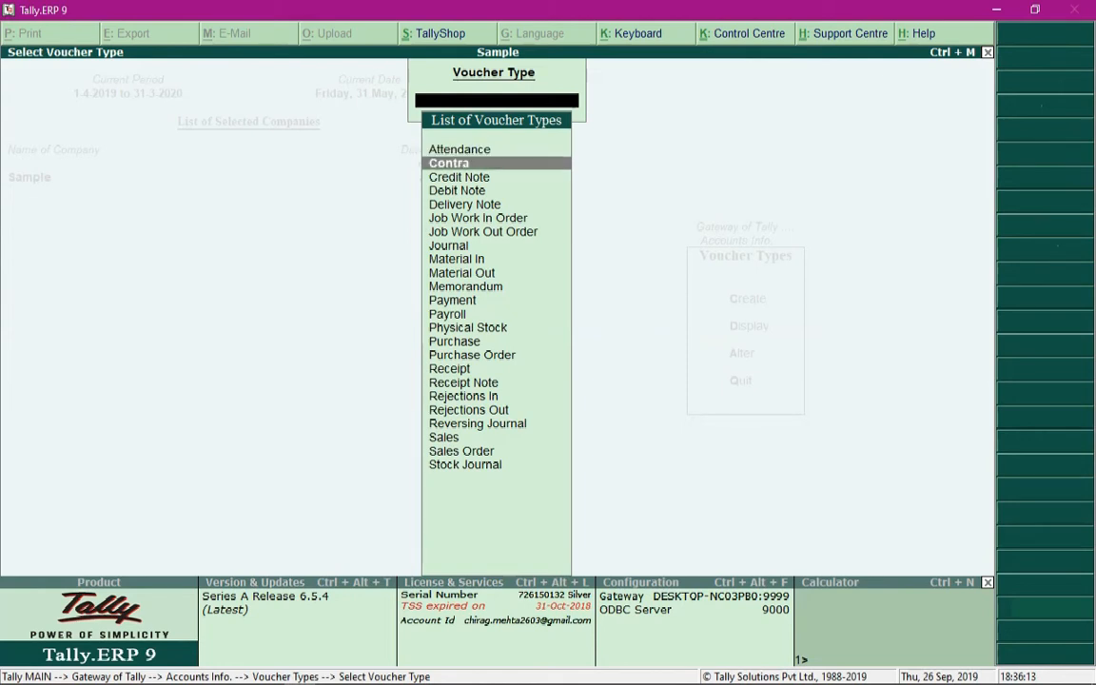
key(Down)
key(Down)
key(Down)
key(Down)
key(Down)
key(Down)
key(Down)
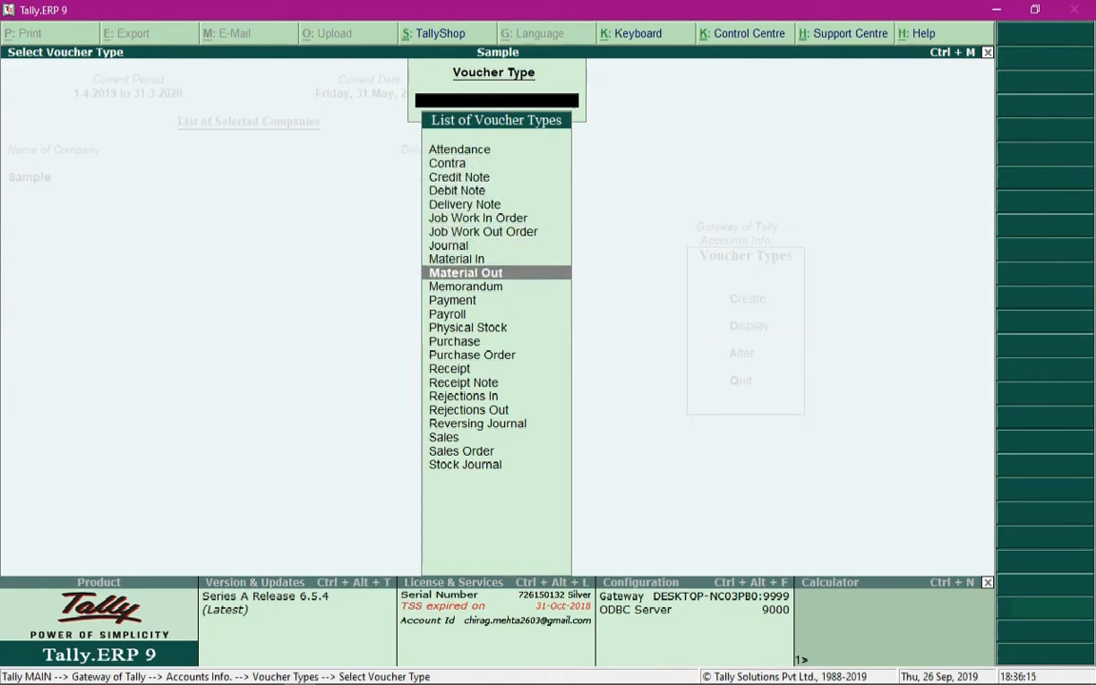
key(Down)
key(Down)
key(Down)
key(Down)
key(Down)
key(Down)
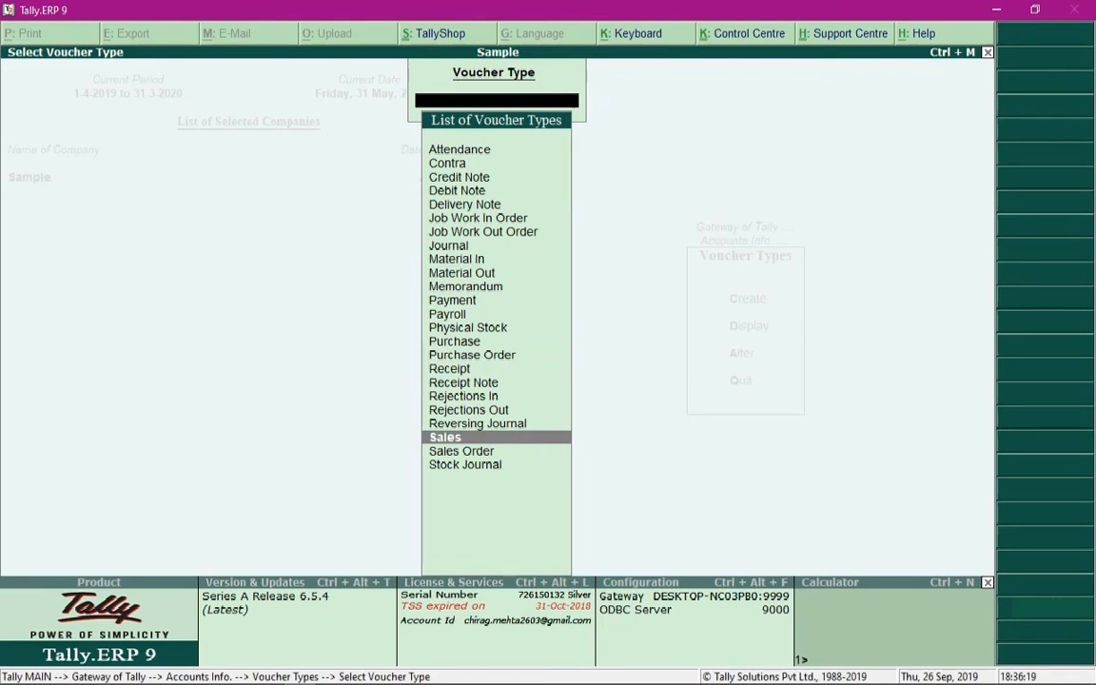
key(Return)
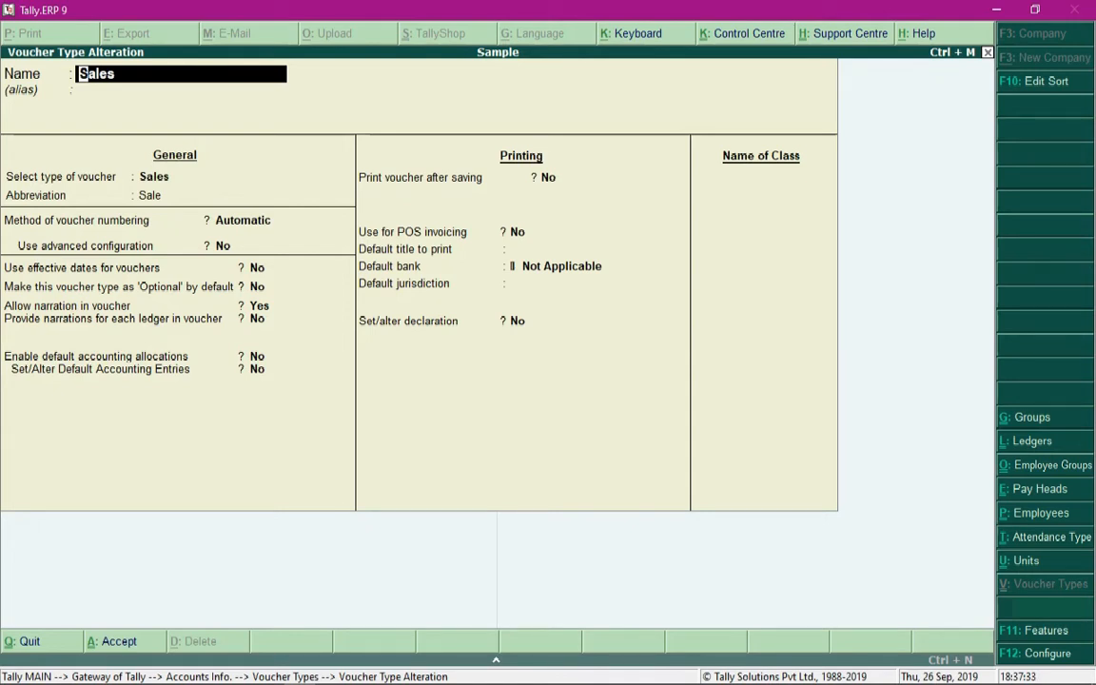
Step: Add a voucher class named "Local Sales" to the Sales voucher type
key(ctrl+End)
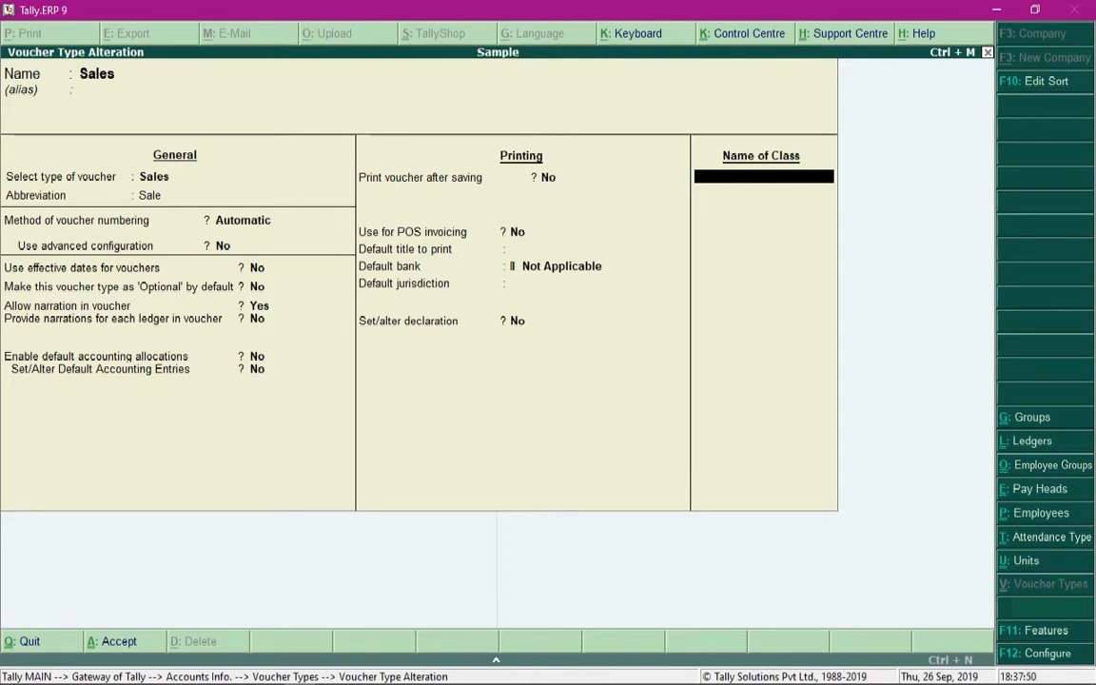
text(Local Sales)
key(Return)
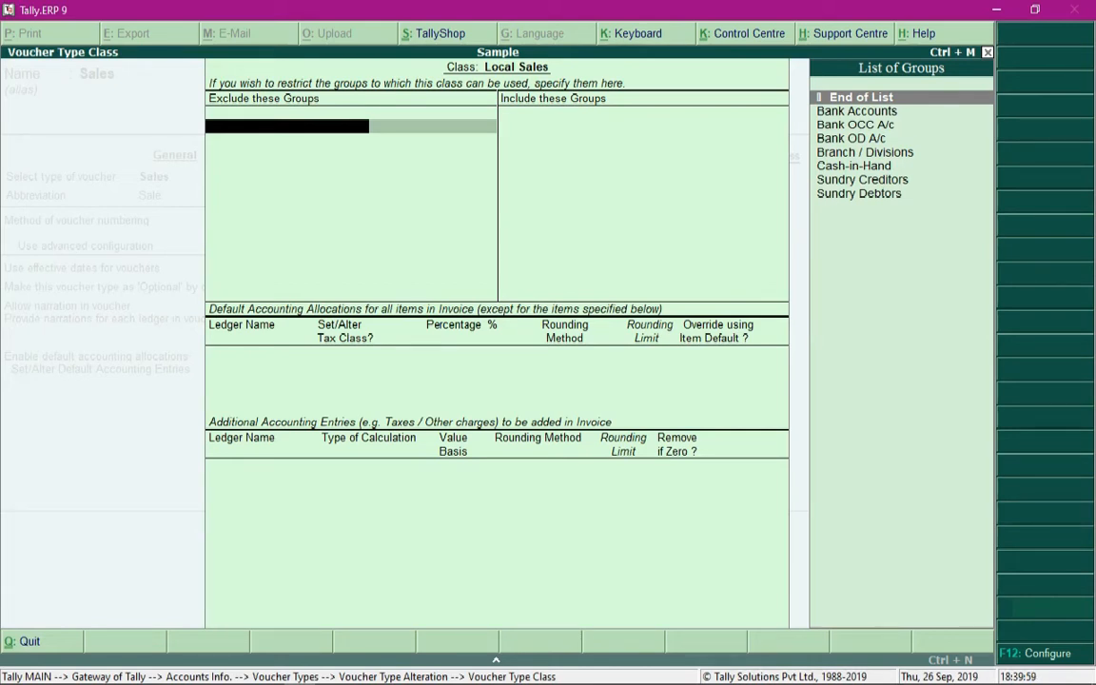
Step: Look through the groups available for exclusion and end the exclude list without choosing any group
key(Down)
key(Down)
key(Down)
key(Down)
key(Down)
key(Down)
key(Down)
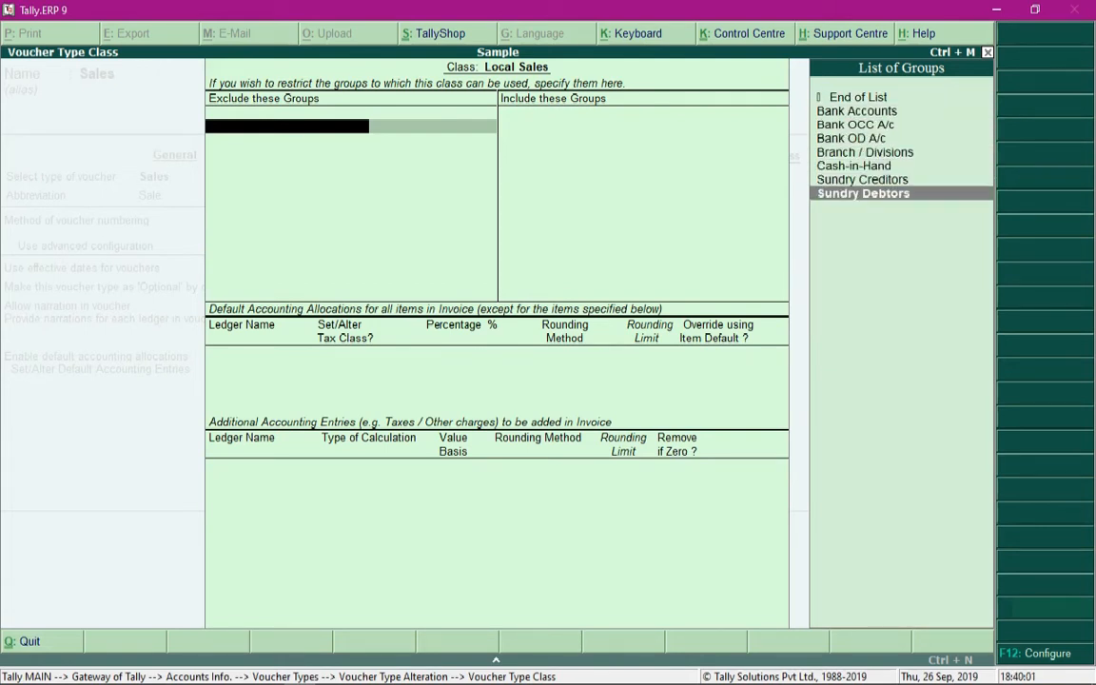
key(Up)
key(Up)
key(Up)
key(Up)
key(Up)
key(Up)
key(Up)
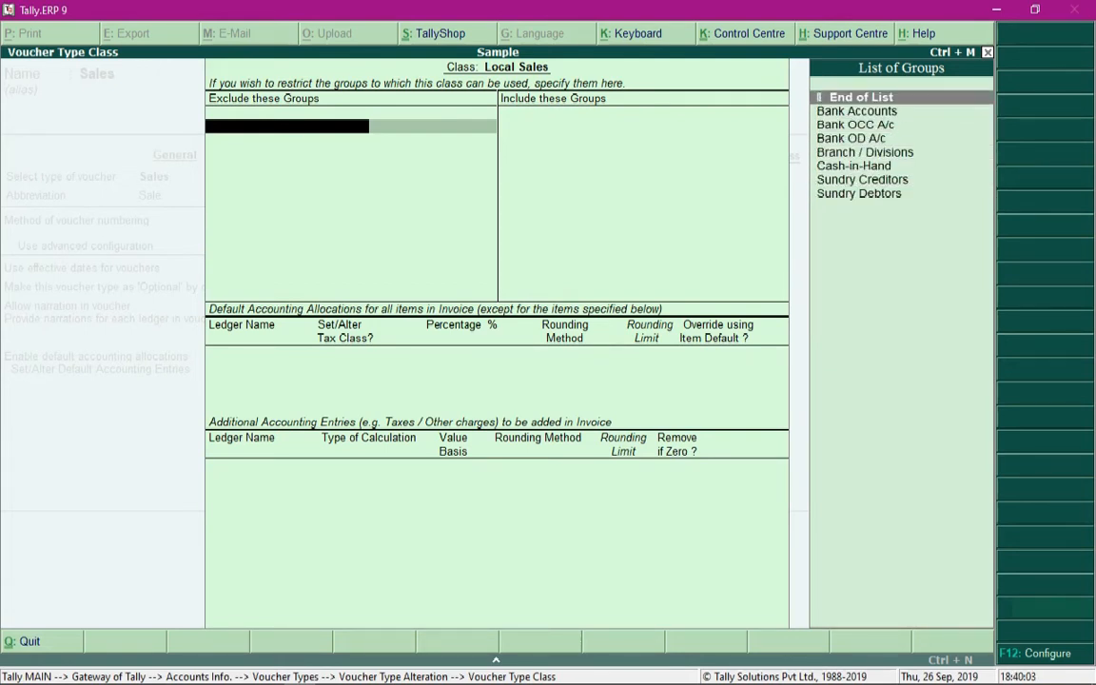
key(Down)
key(Down)
key(Down)
key(Down)
key(Down)
key(Down)
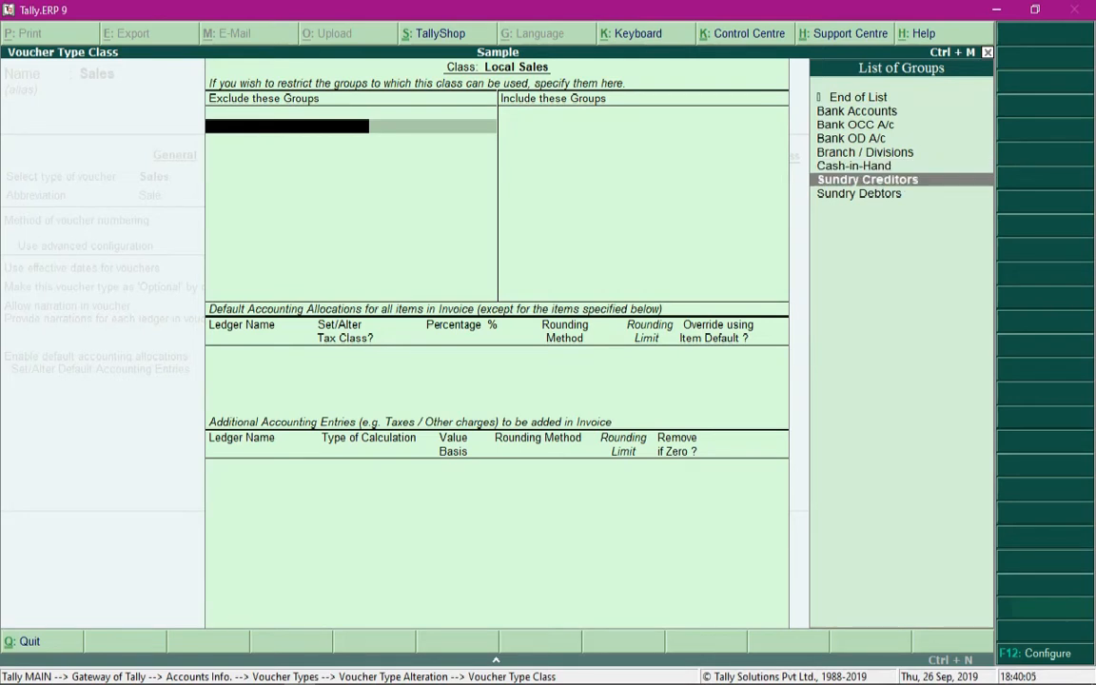
key(Down)
key(Up)
key(Up)
key(Up)
key(Up)
key(Up)
key(Up)
key(Up)
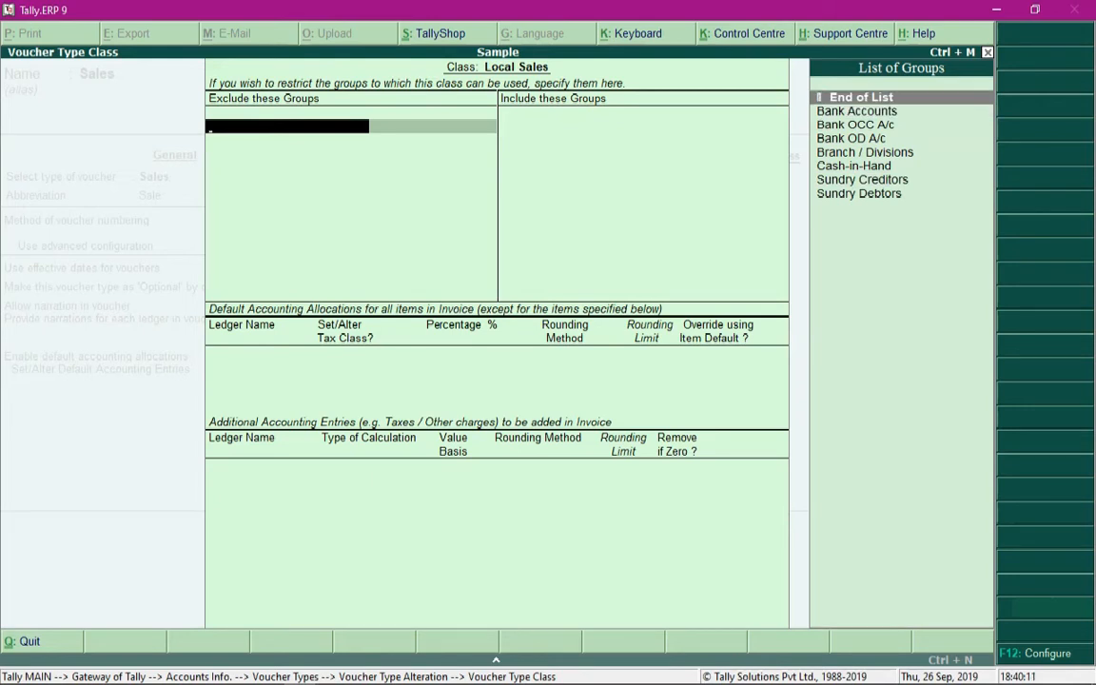
key(Return)
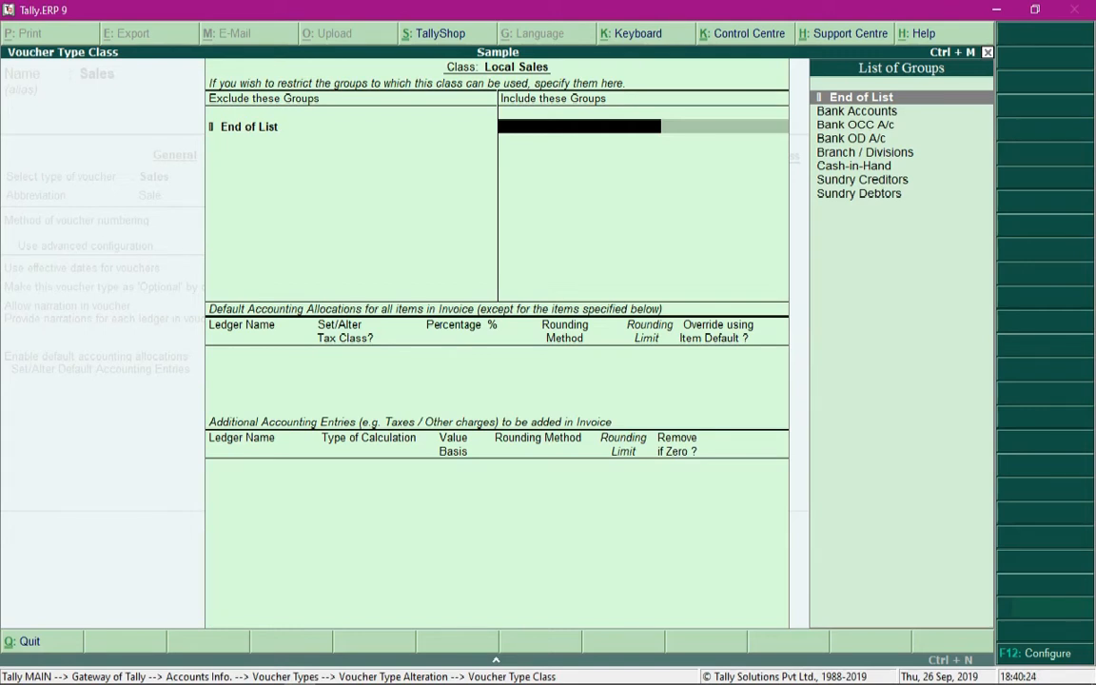
Step: Look through the groups available for inclusion and end the include list without choosing any group
key(Down)
key(Down)
key(Down)
key(Down)
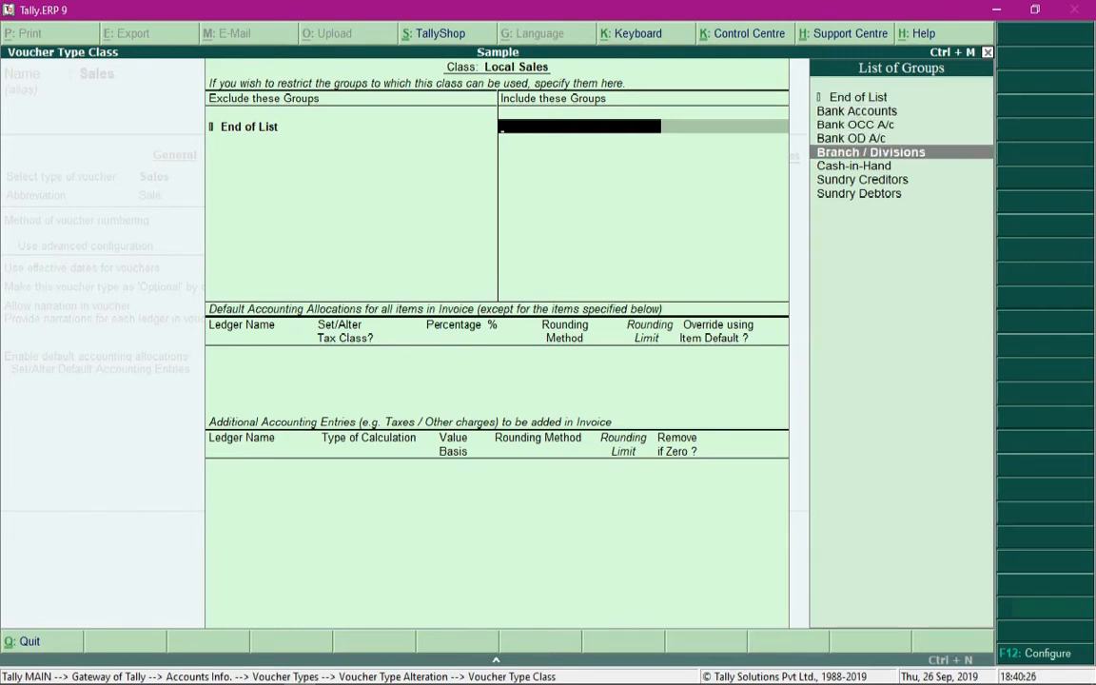
key(Down)
key(Down)
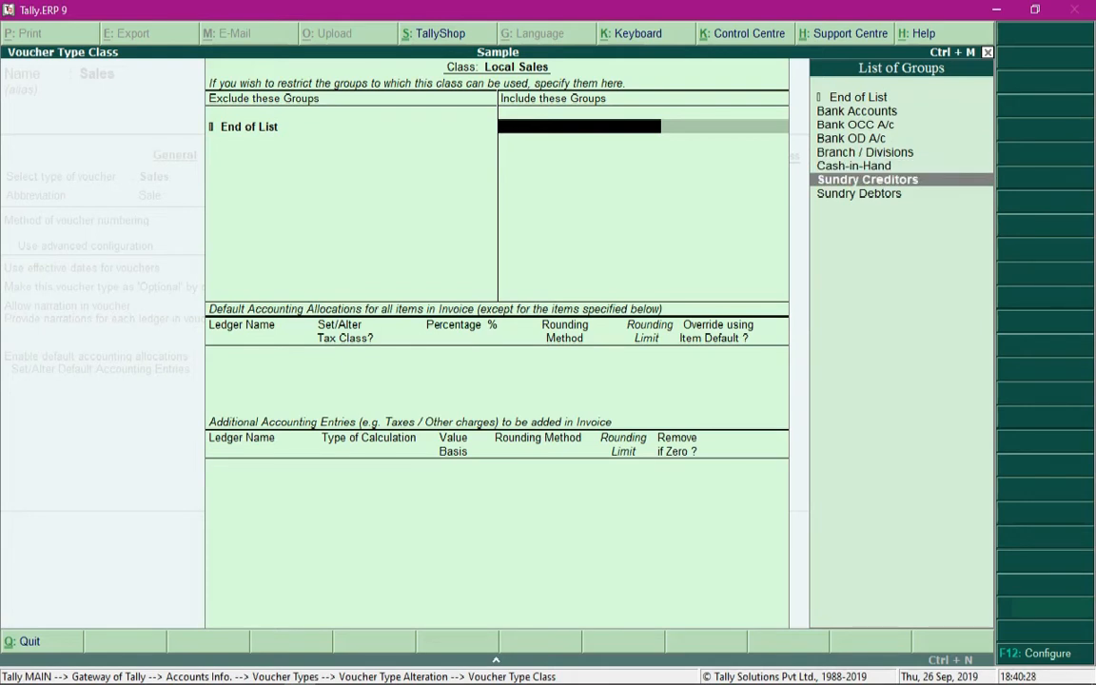
key(Up)
key(Up)
key(Up)
key(Up)
key(Down)
key(Down)
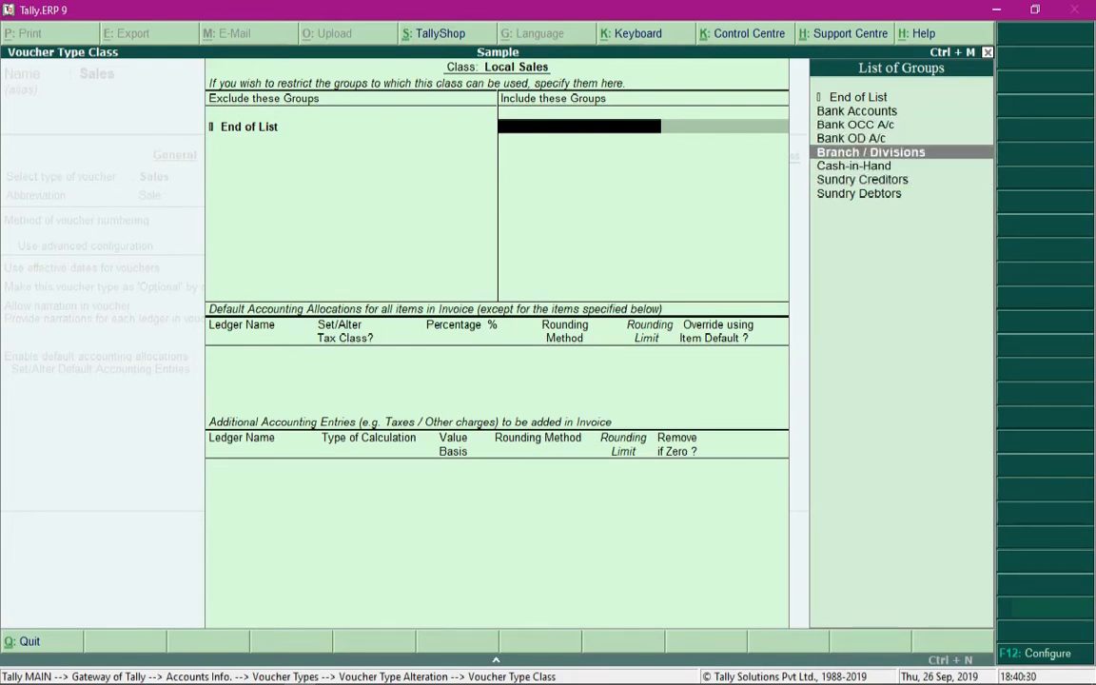
key(Up)
key(Up)
key(Up)
key(Up)
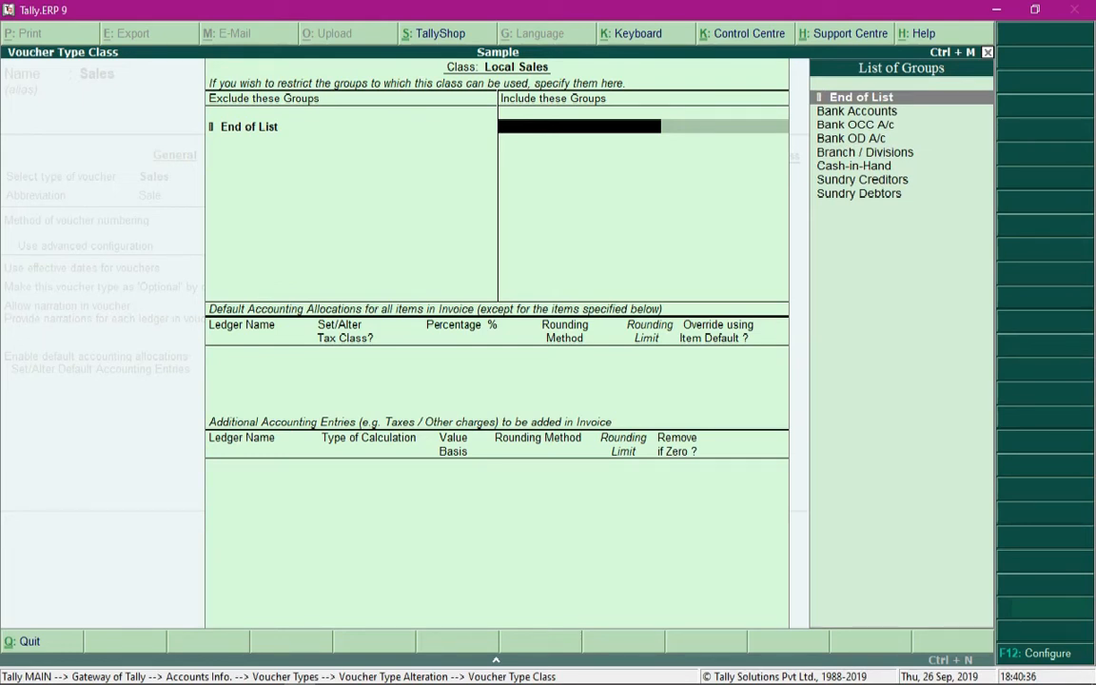
key(Return)
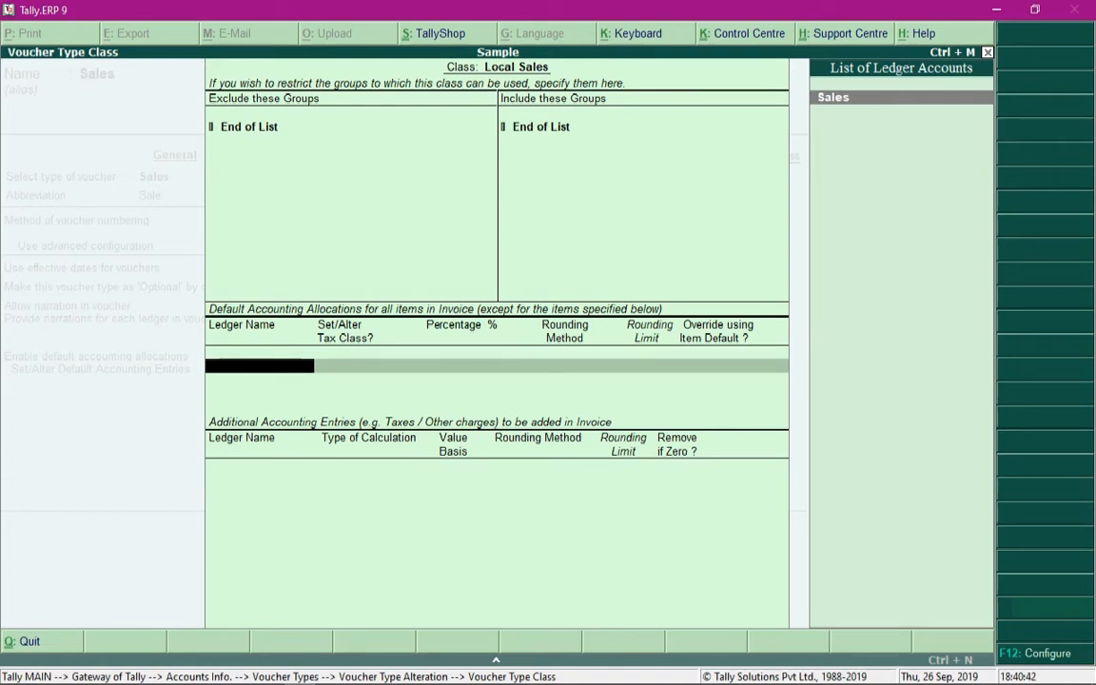
Step: Allocate all invoice items to the Sales ledger at 100 %, with tax class alteration and item default override set to No
key(Return)
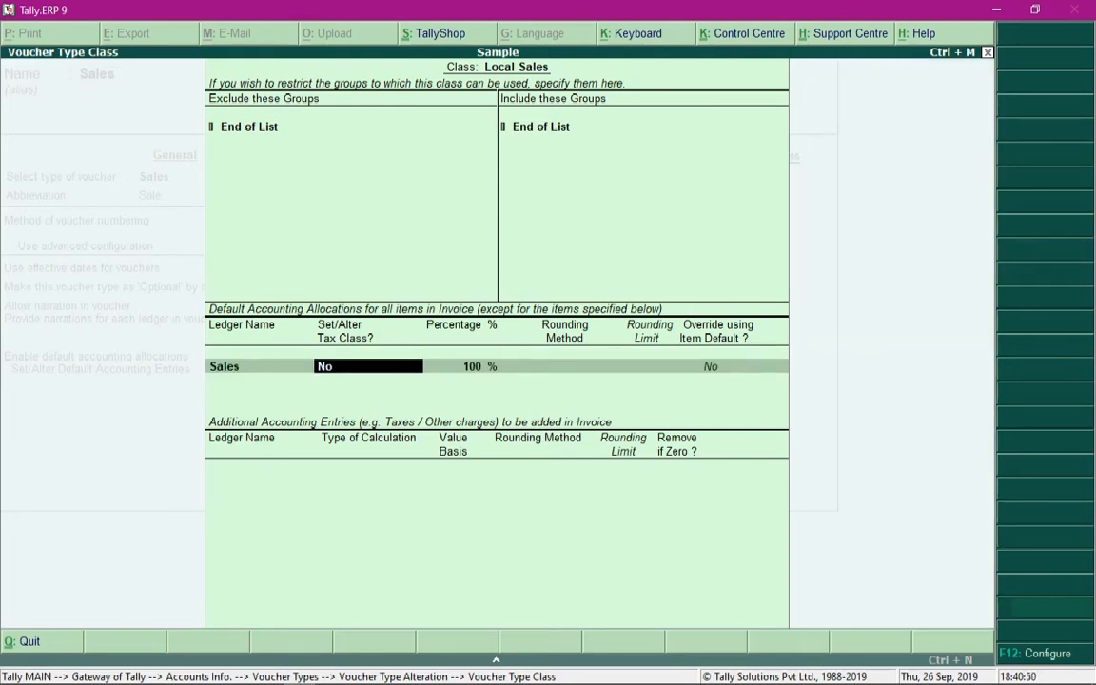
key(Return)
key(Return)
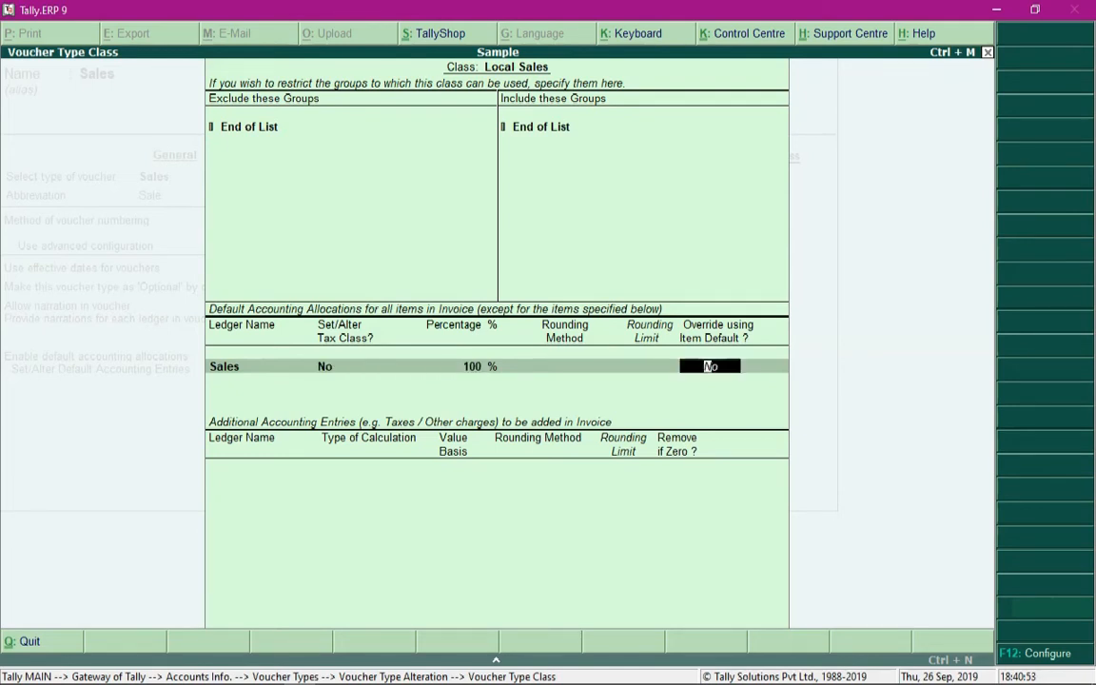
key(Return)
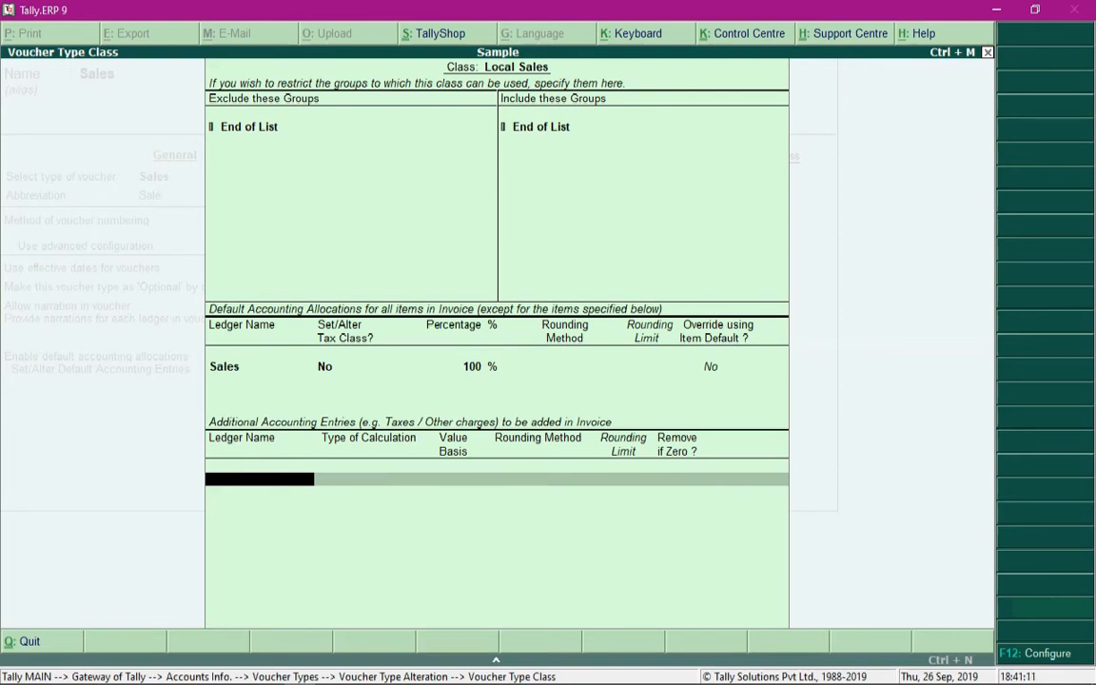
Step: Add the CGST and SGST ledgers as additional accounting entries, each with Remove if Zero set to Yes
text(Cgs)
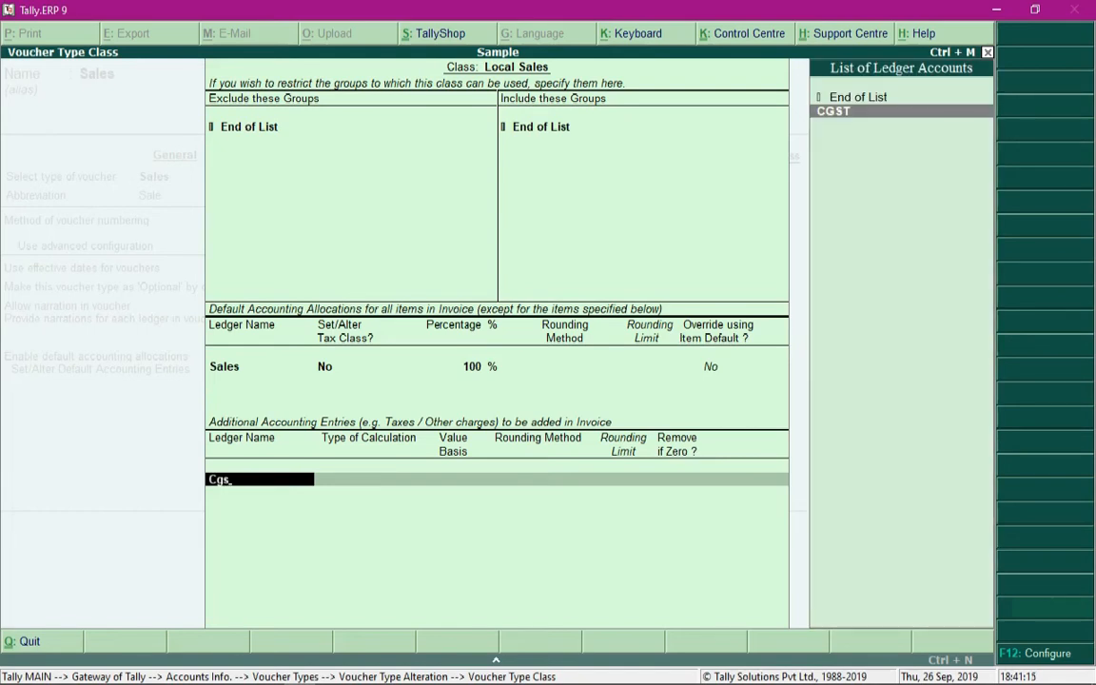
key(Return)
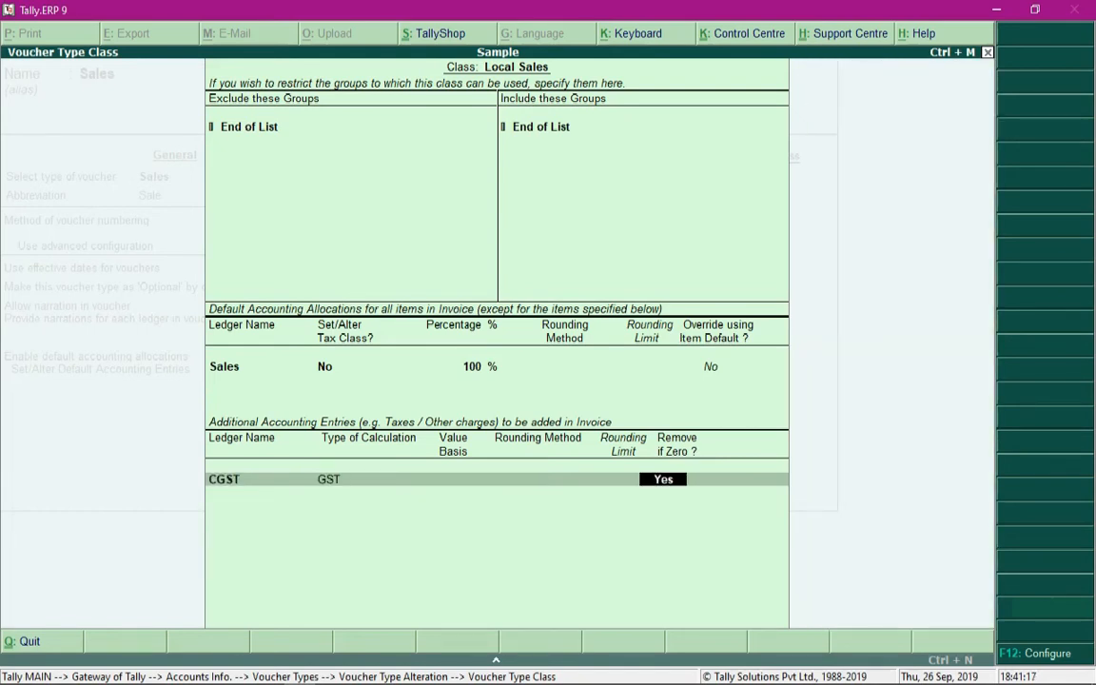
key(Return)
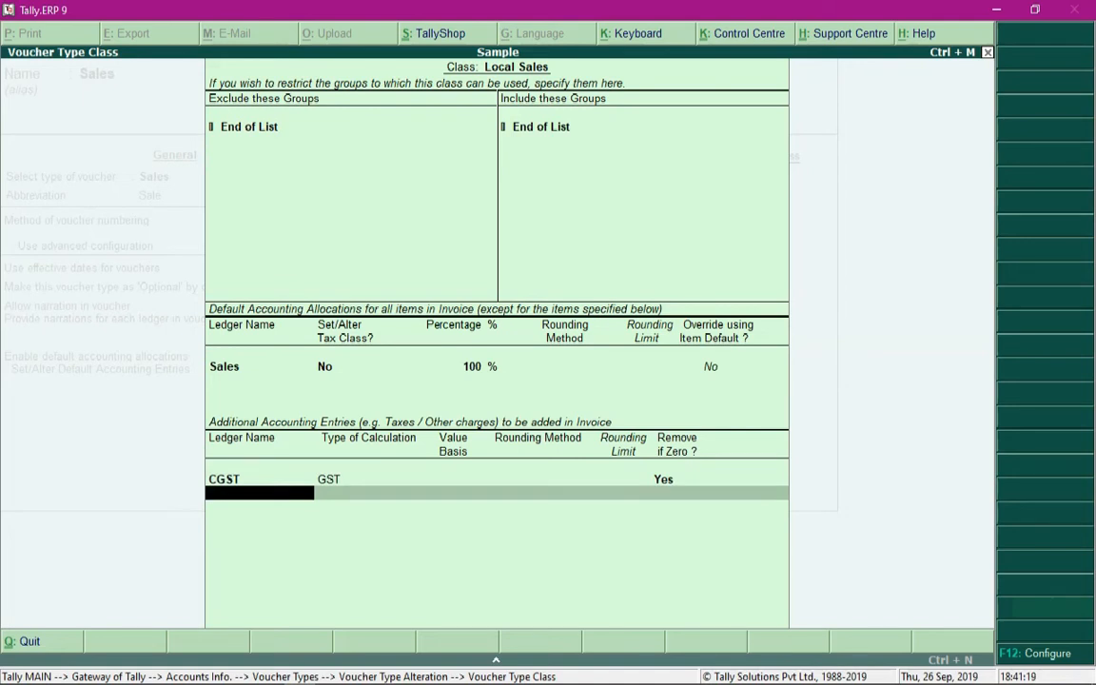
text(sg)
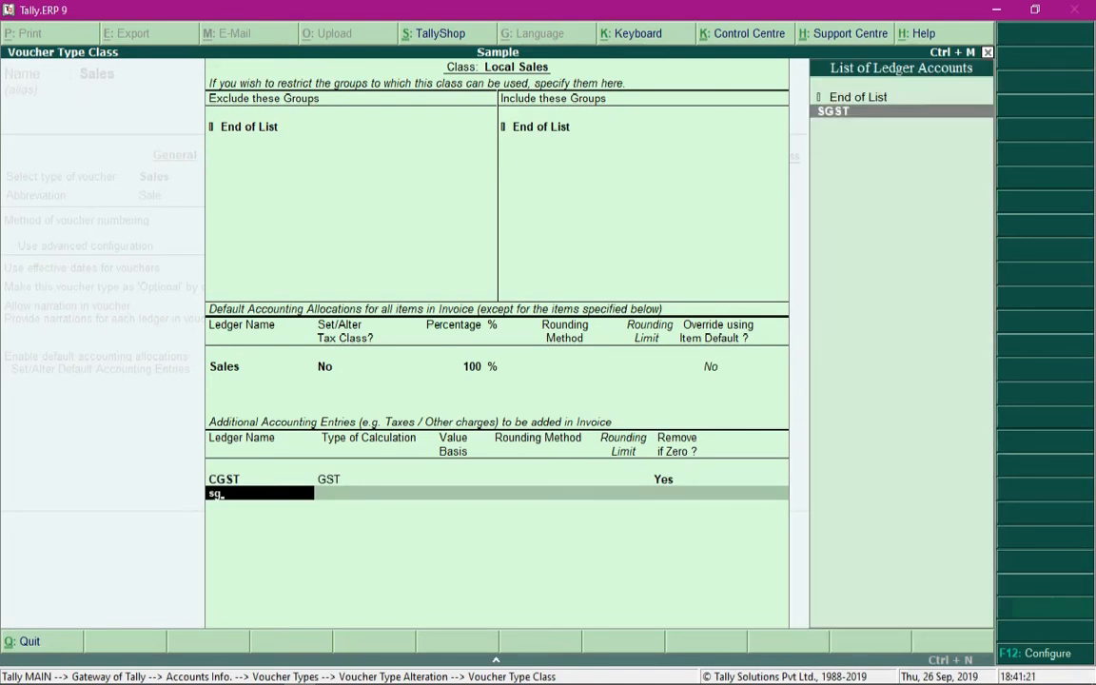
key(Return)
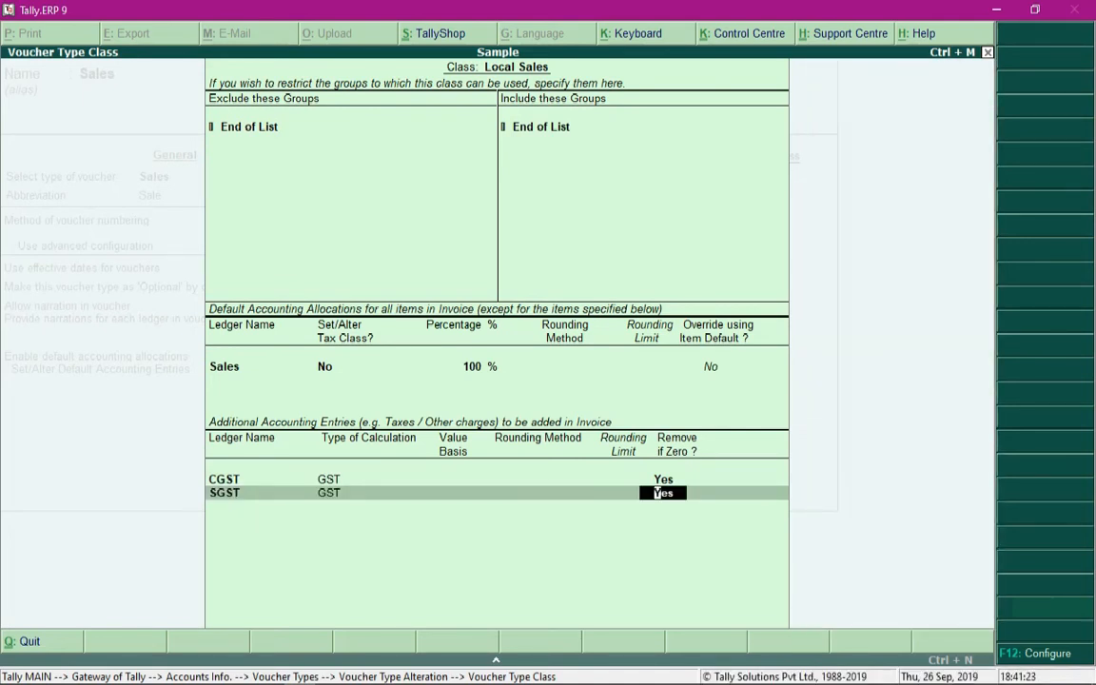
key(Return)
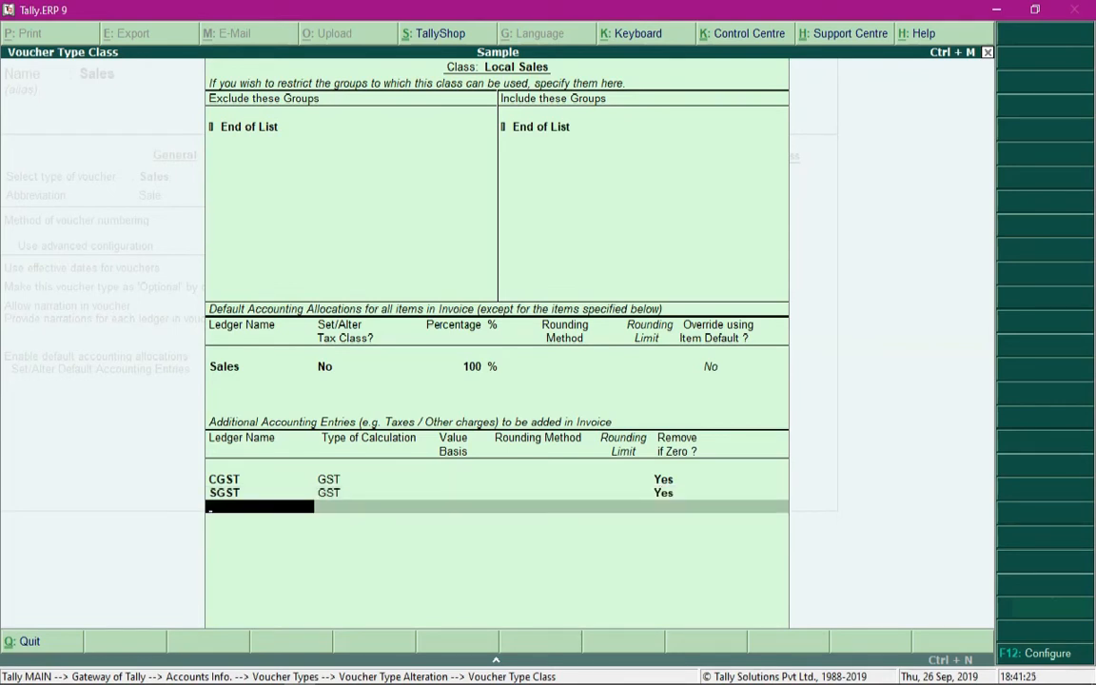
Step: Add the Round Off ledger as an additional accounting entry with As Total Amount Rounding, Normal Rounding and a rounding limit of 1
text(R)
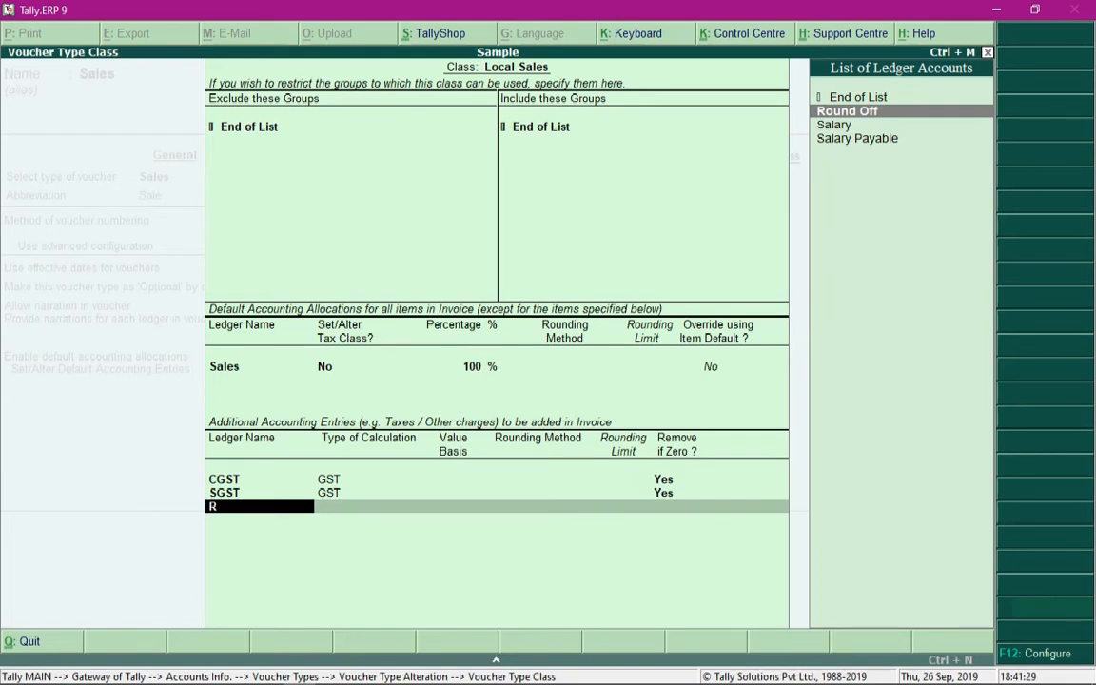
key(Return)
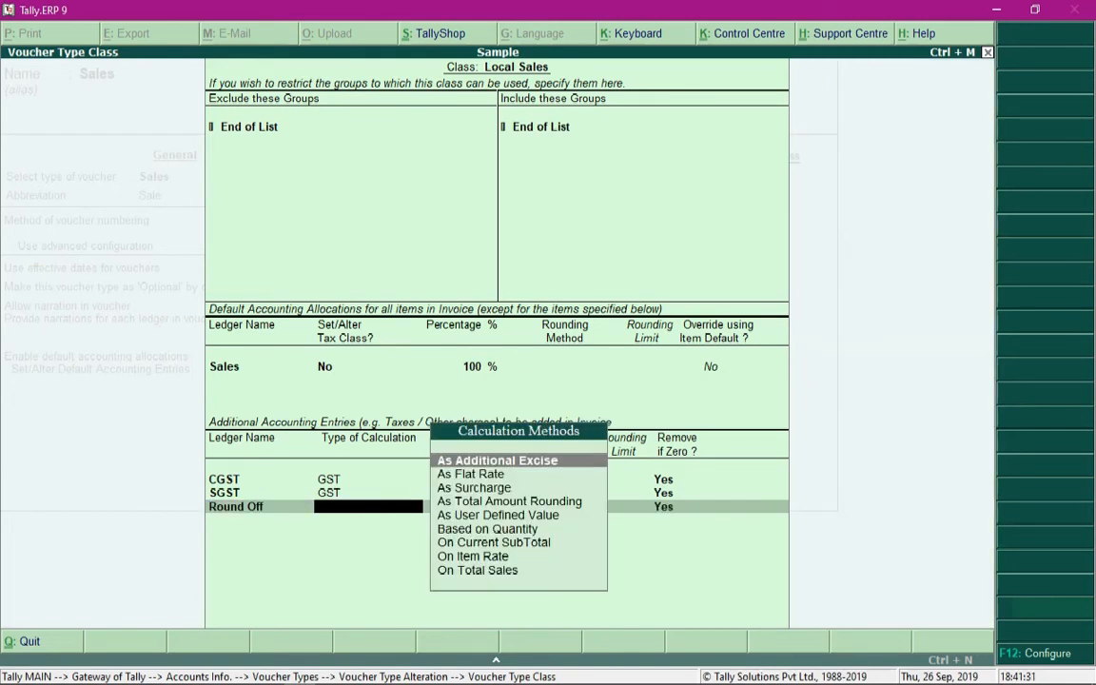
key(Down)
key(Down)
key(Down)
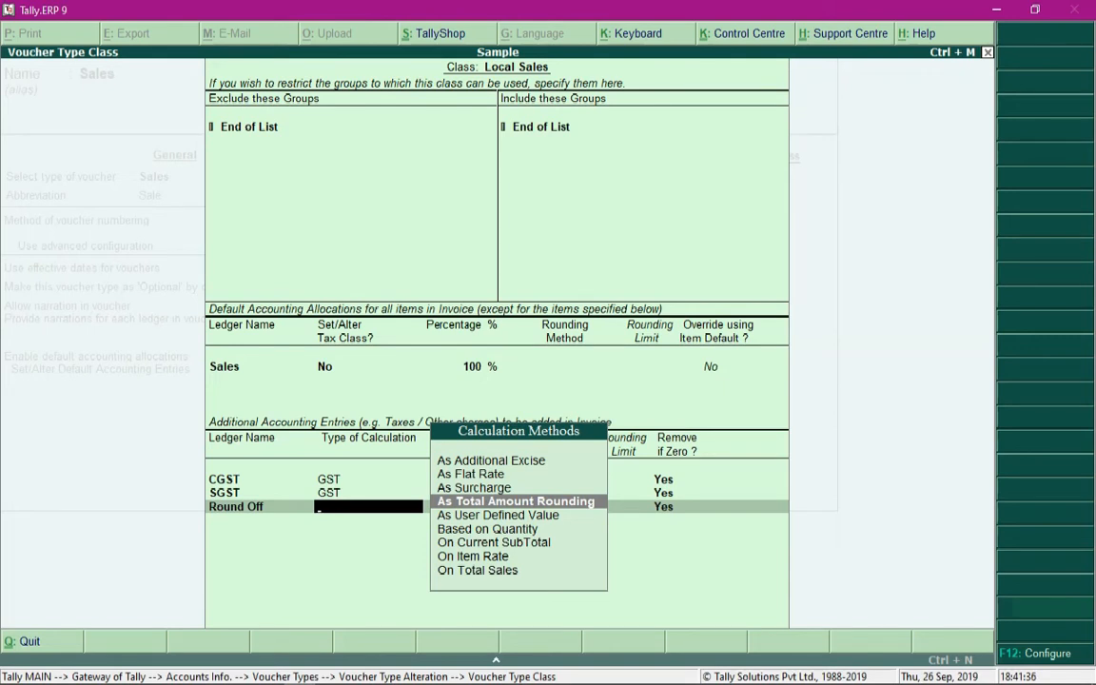
key(Return)
key(Down)
key(Down)
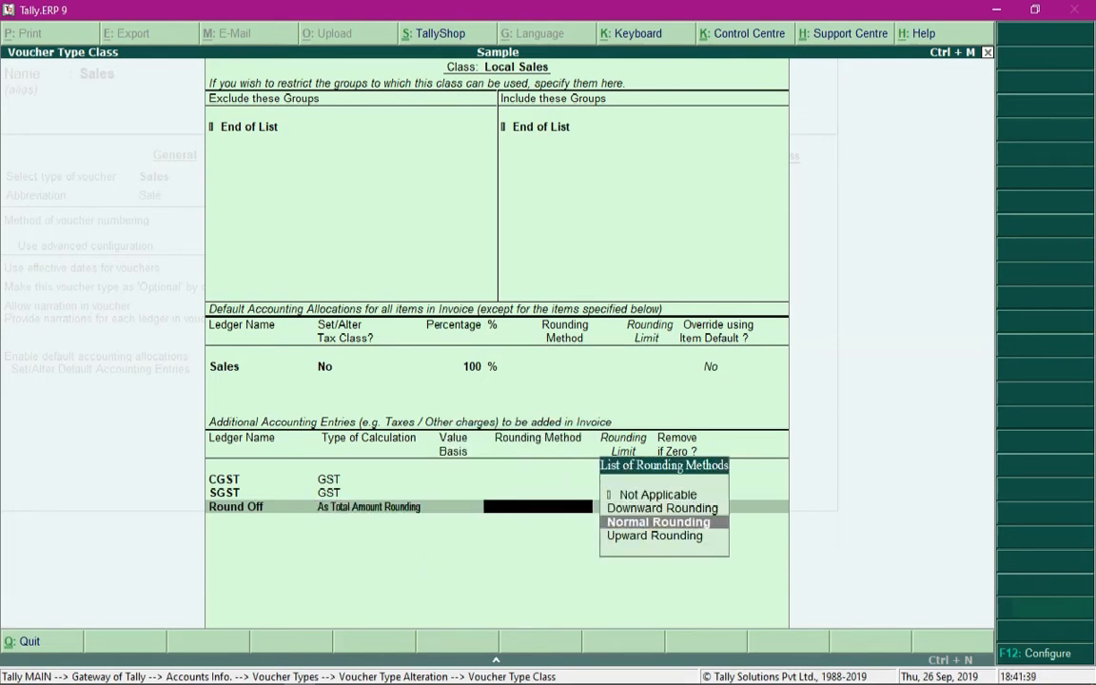
key(Return)
text(1)
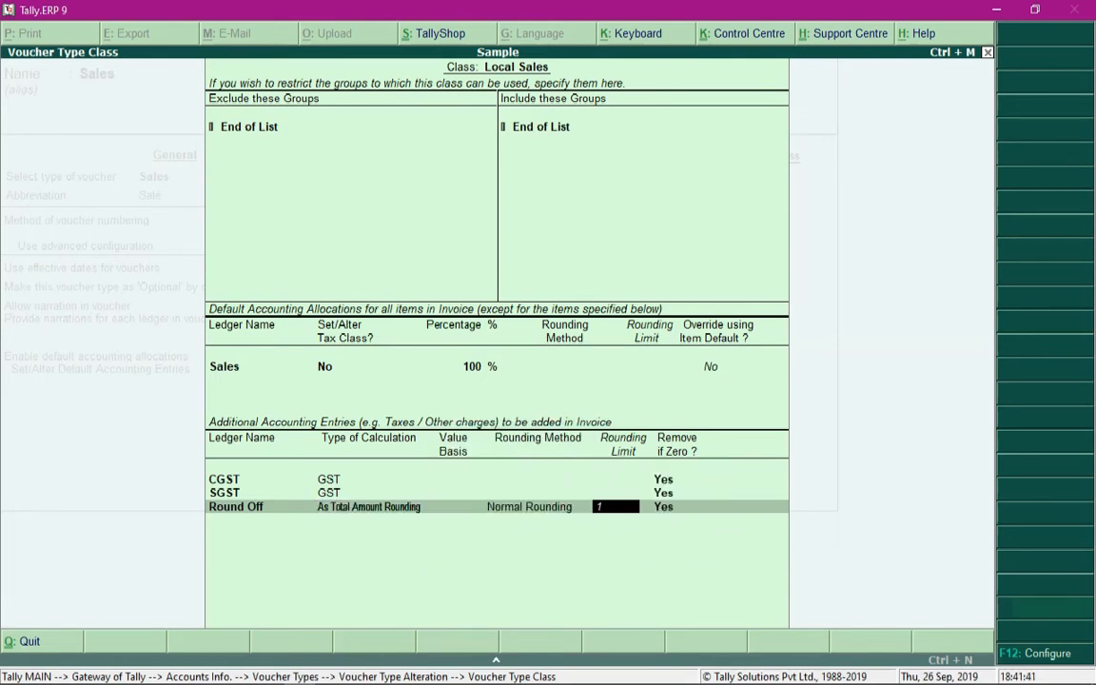
key(Return)
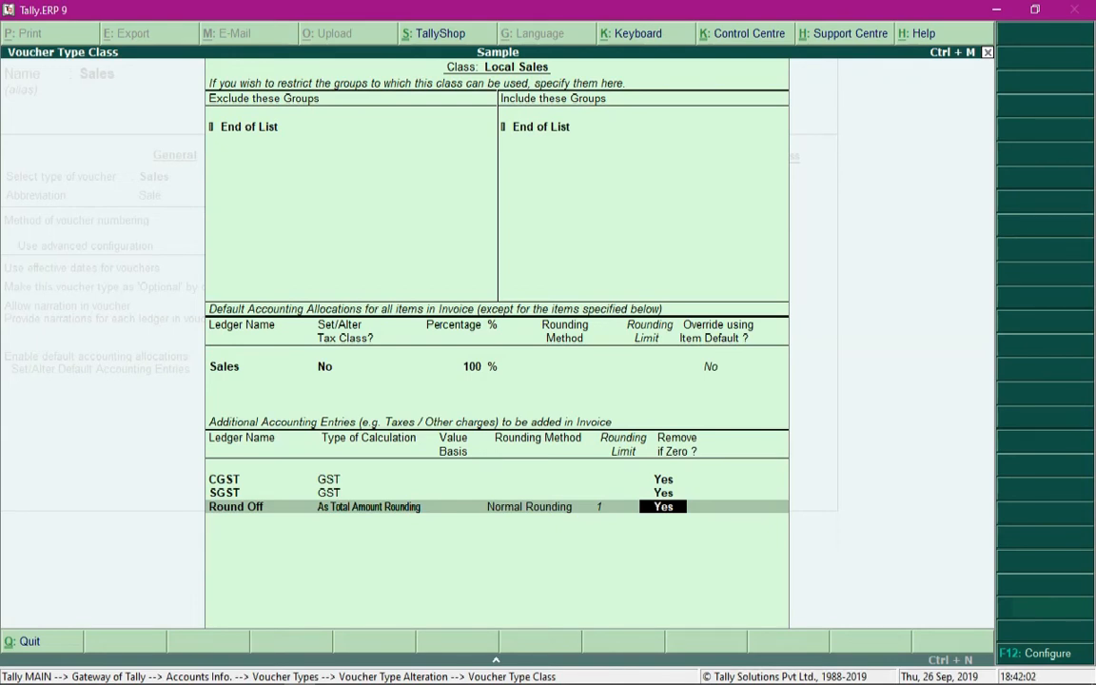
Step: Save the Local Sales class with the Sales voucher type, and return to the Gateway of Tally
key(ctrl+a)
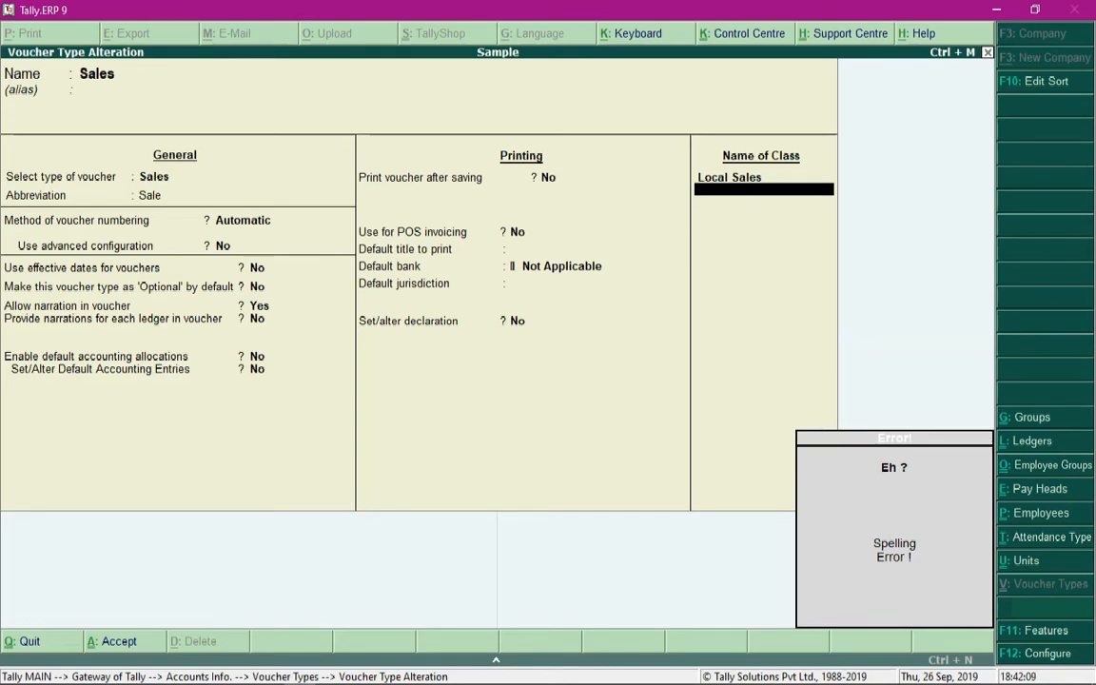
key(ctrl+a)
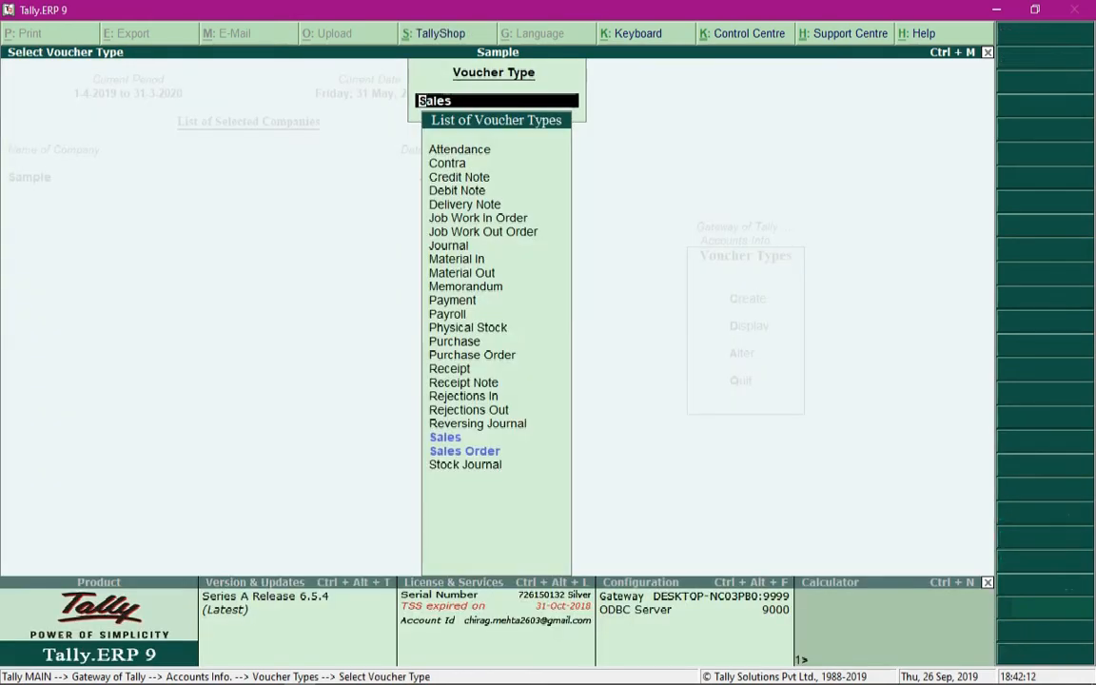
key(Escape)
key(Escape)
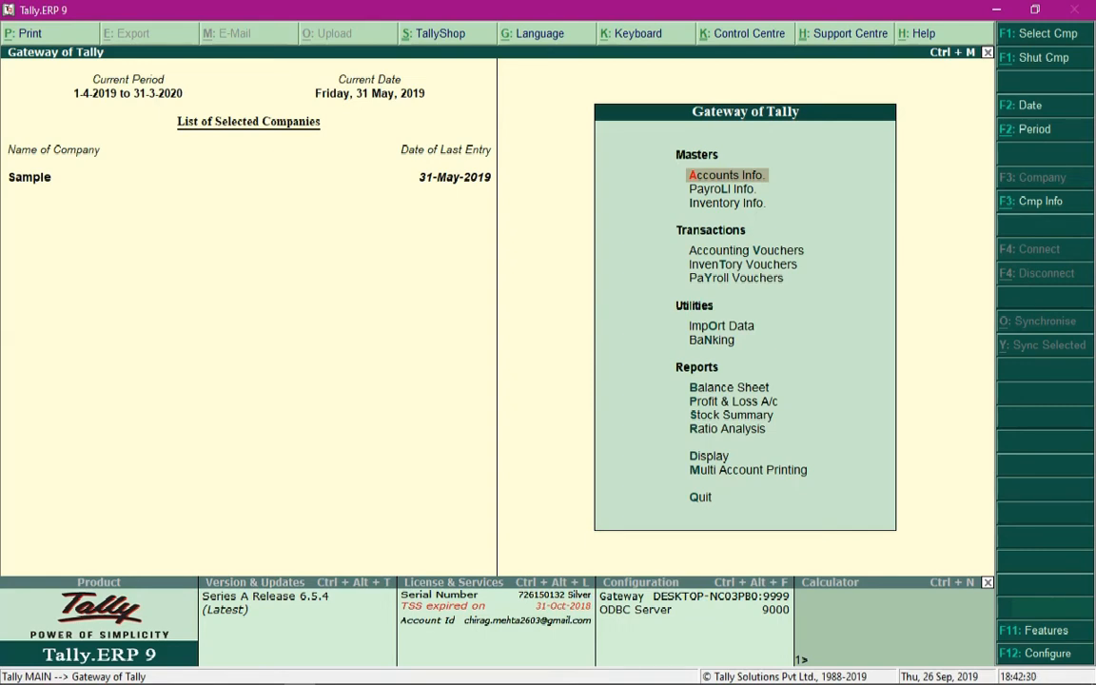
Step: Start a new Sales accounting voucher using the Local Sales voucher class
key(Down)
key(Down)
key(Down)
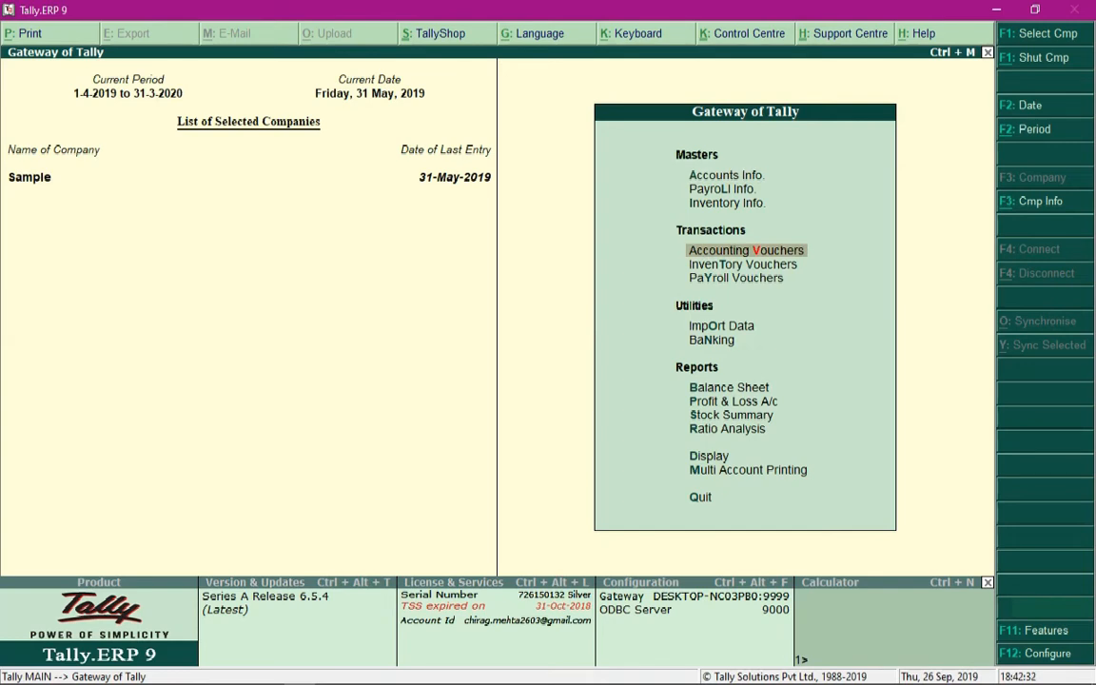
key(Return)
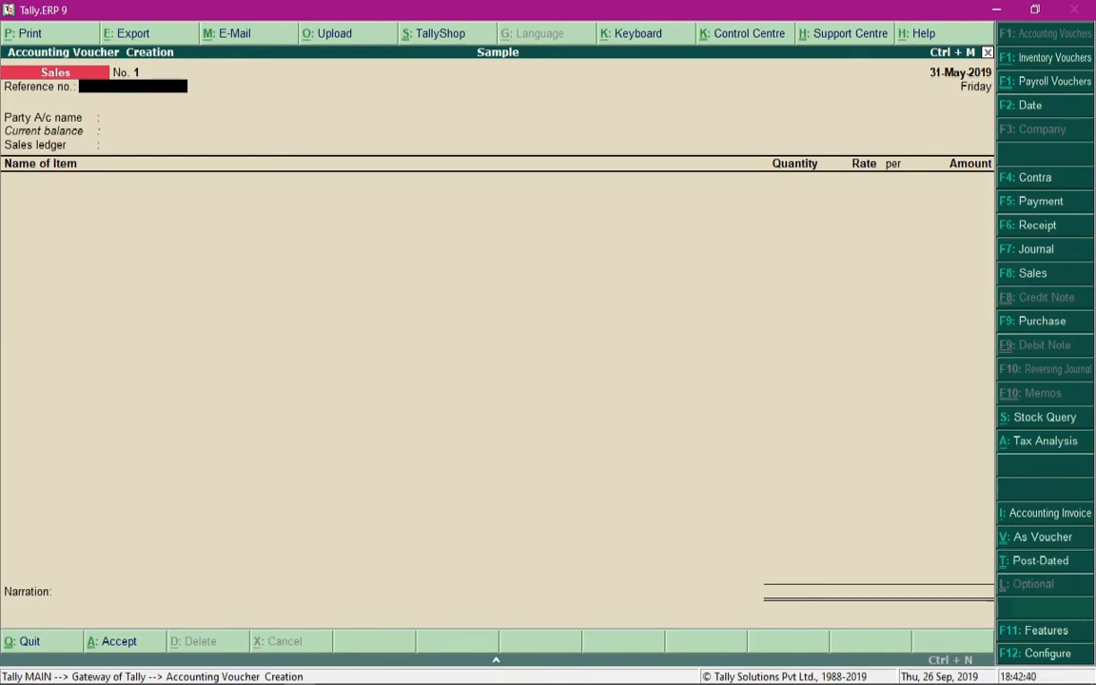
key(F8)
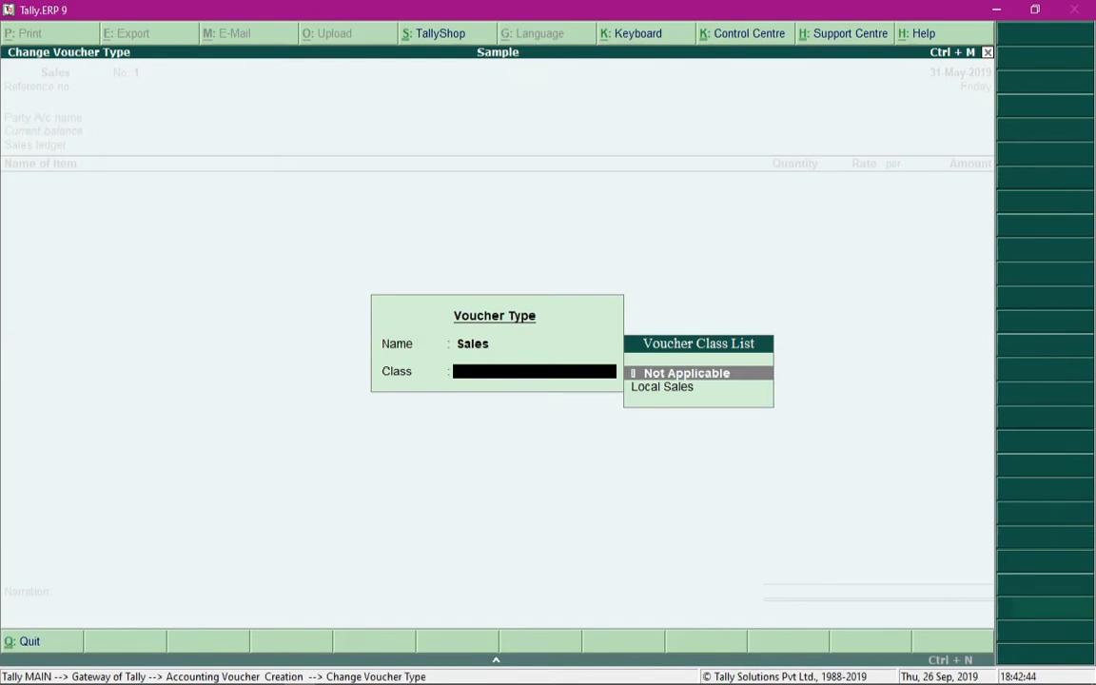
key(Down)
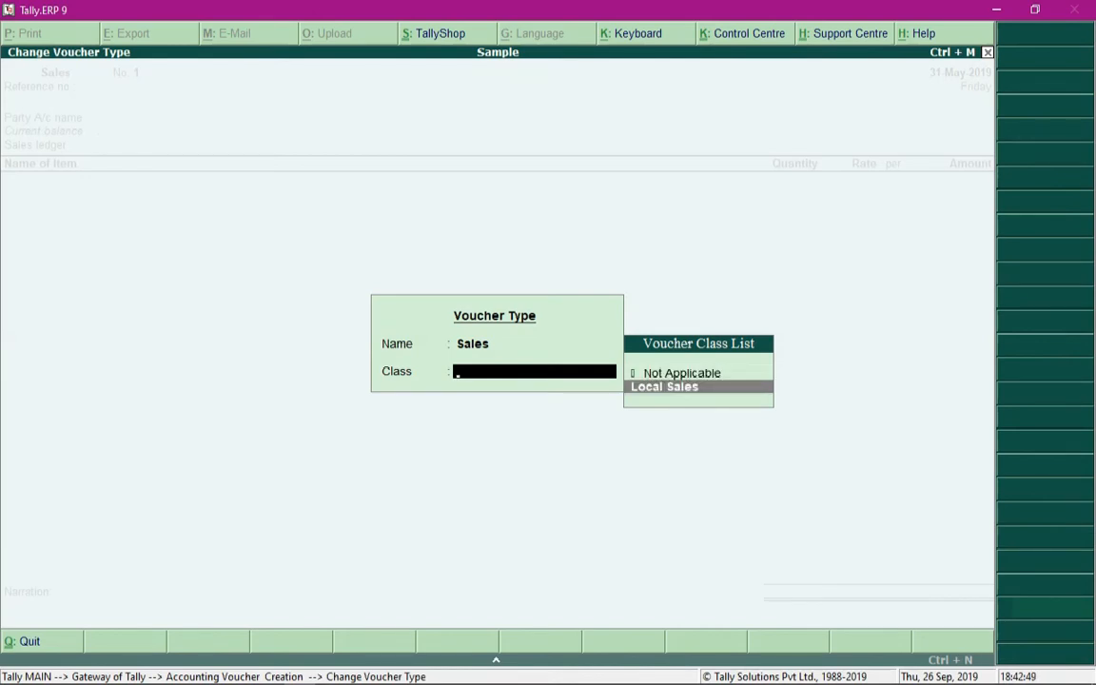
key(Up)
key(Down)
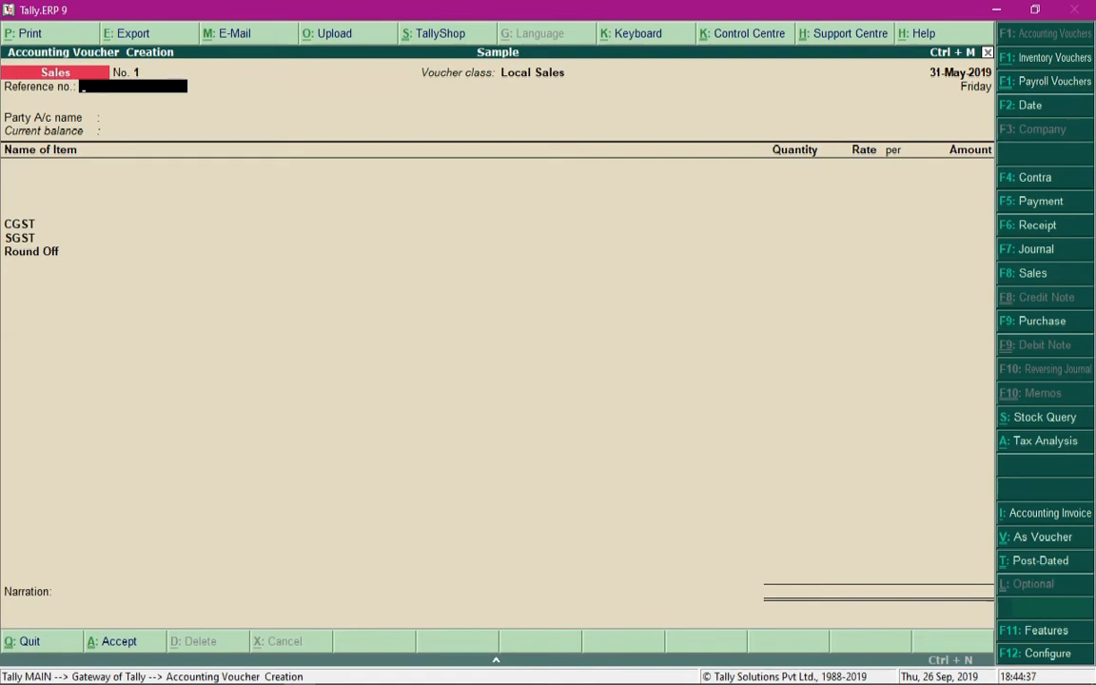
Step: Enter reference number 123, choose Buyer as the party account and accept the default party details
text(123)
key(Return)
key(Return)
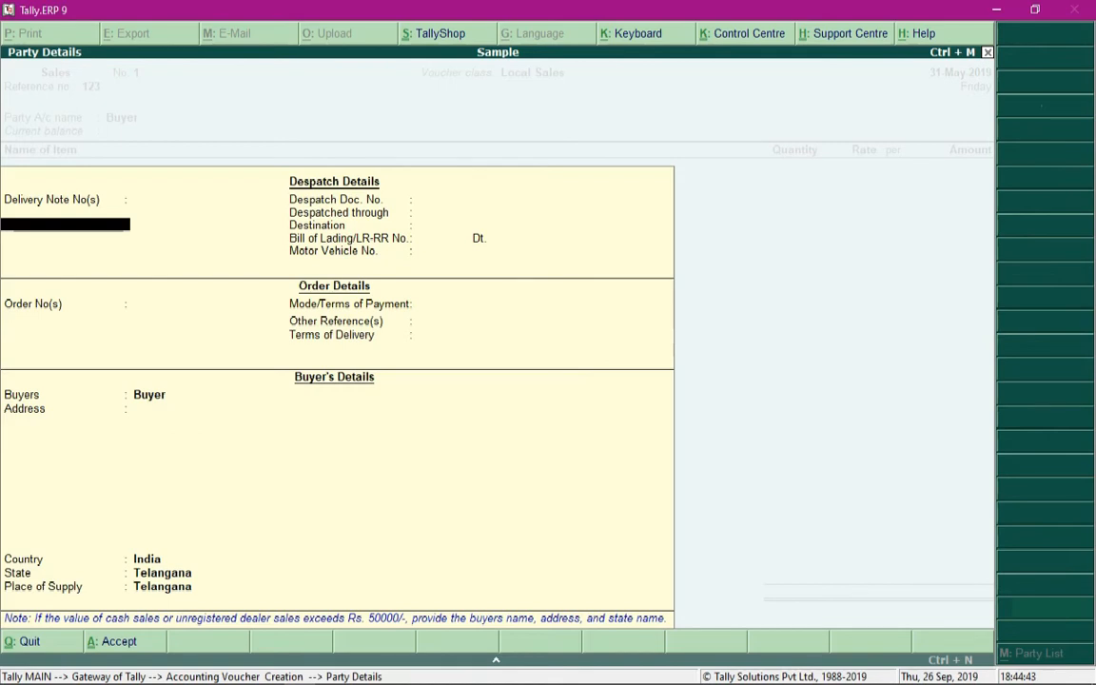
key(ctrl+a)
Step: Add the stock item Chairs to the invoice with a quantity of 15 and a rate of 1500.45 per Unit
text(ch)
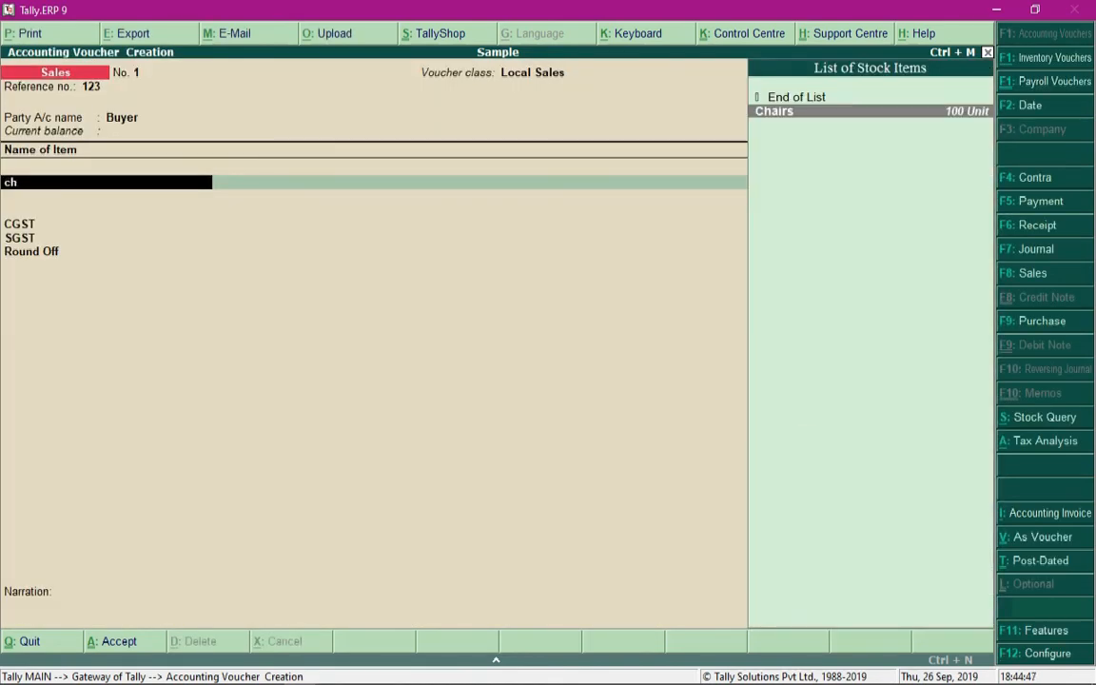
key(Return)
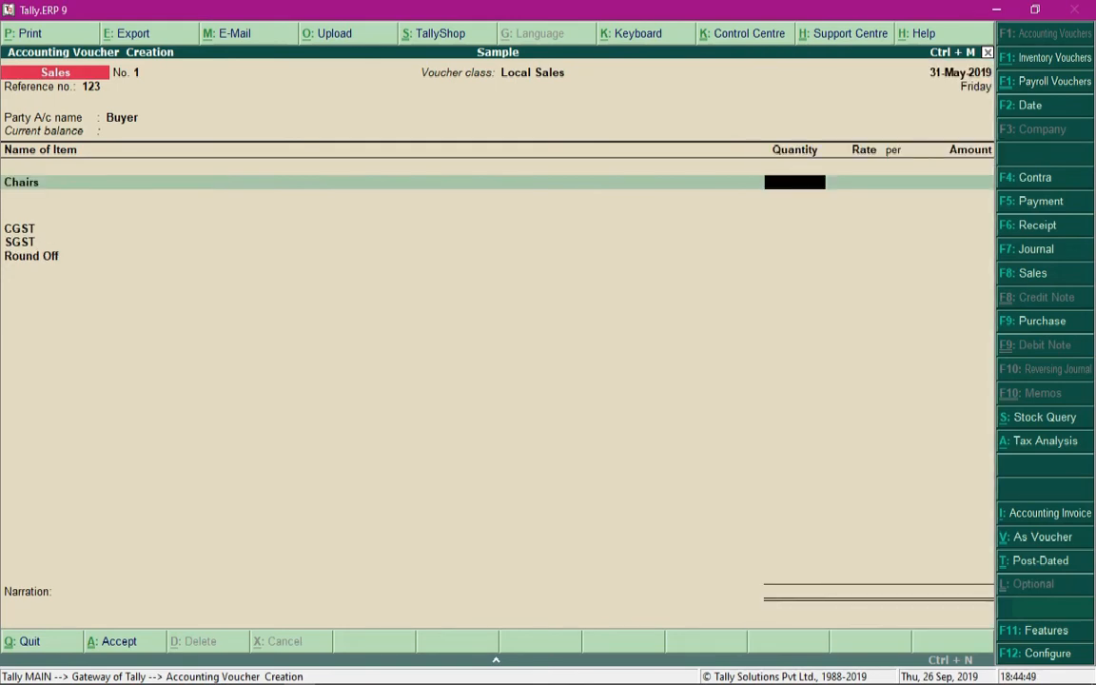
text(15)
key(Return)
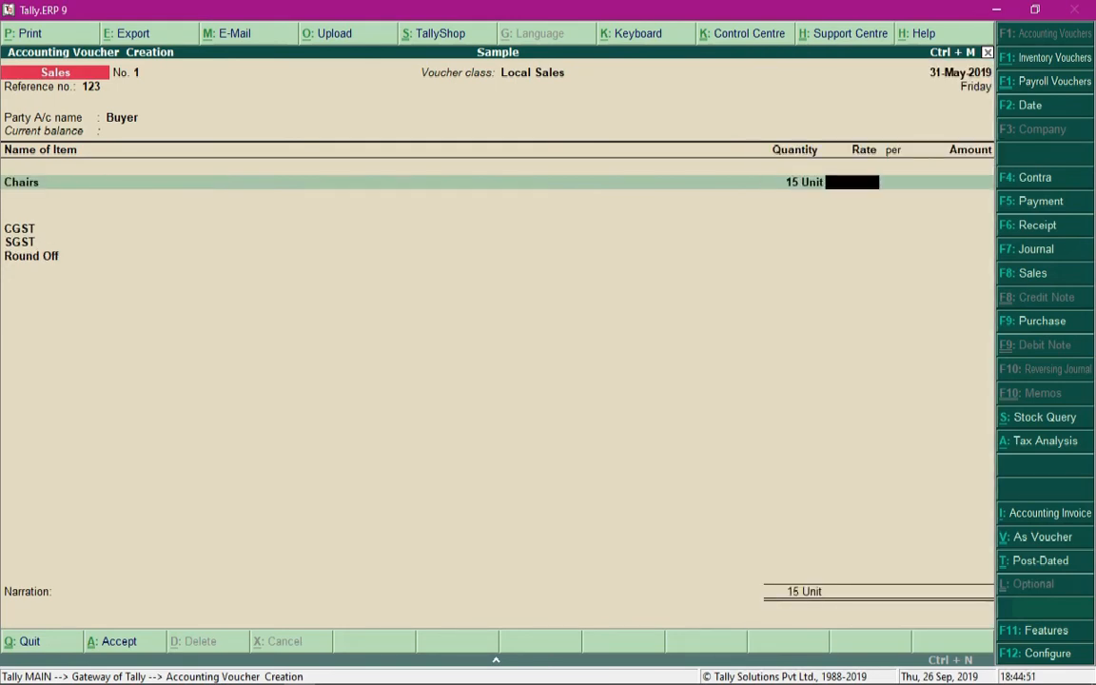
text(1500.45)
key(Return)
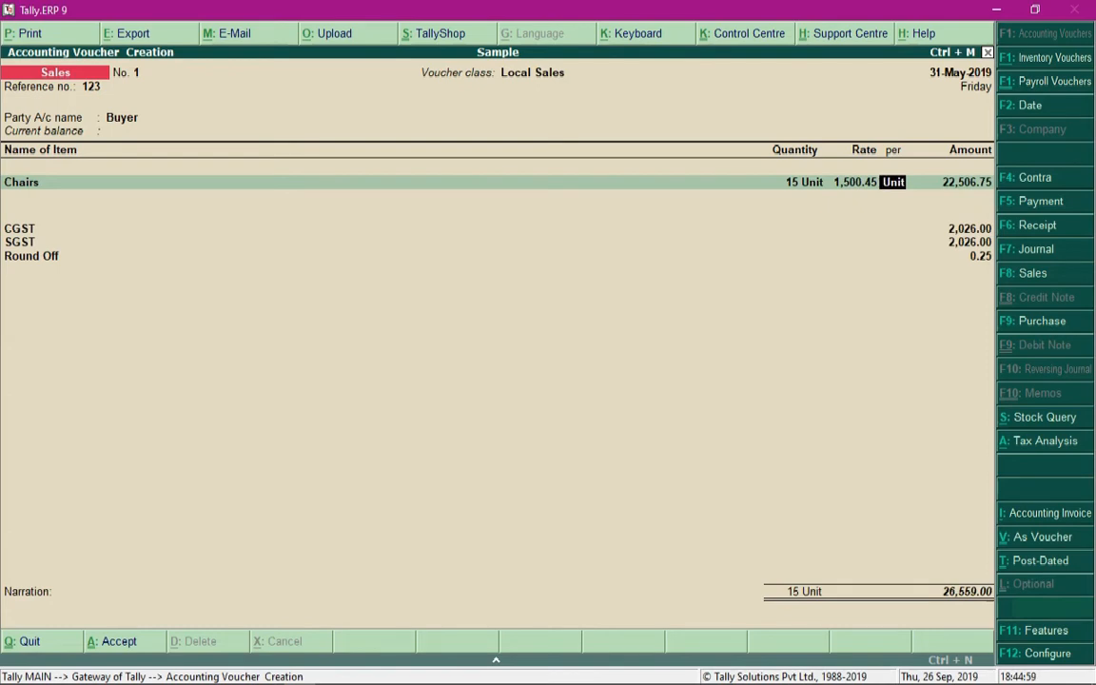
key(Return)
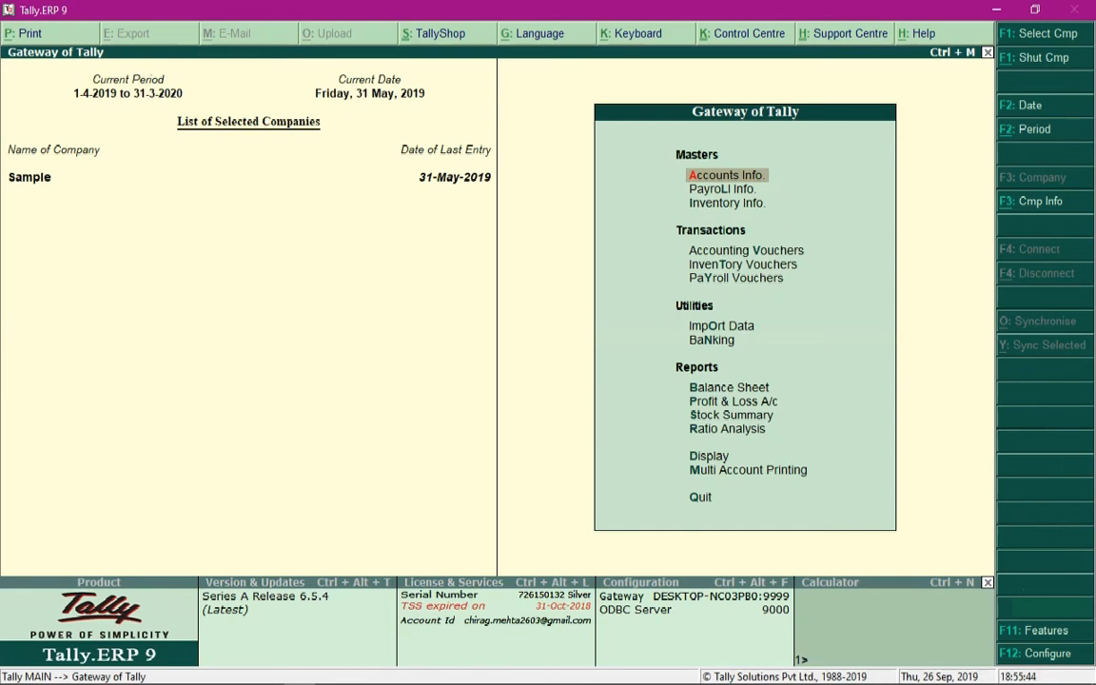
Step: Open the Sales voucher type for alteration from the accounts masters
key(Return)
key(Down)
key(Down)
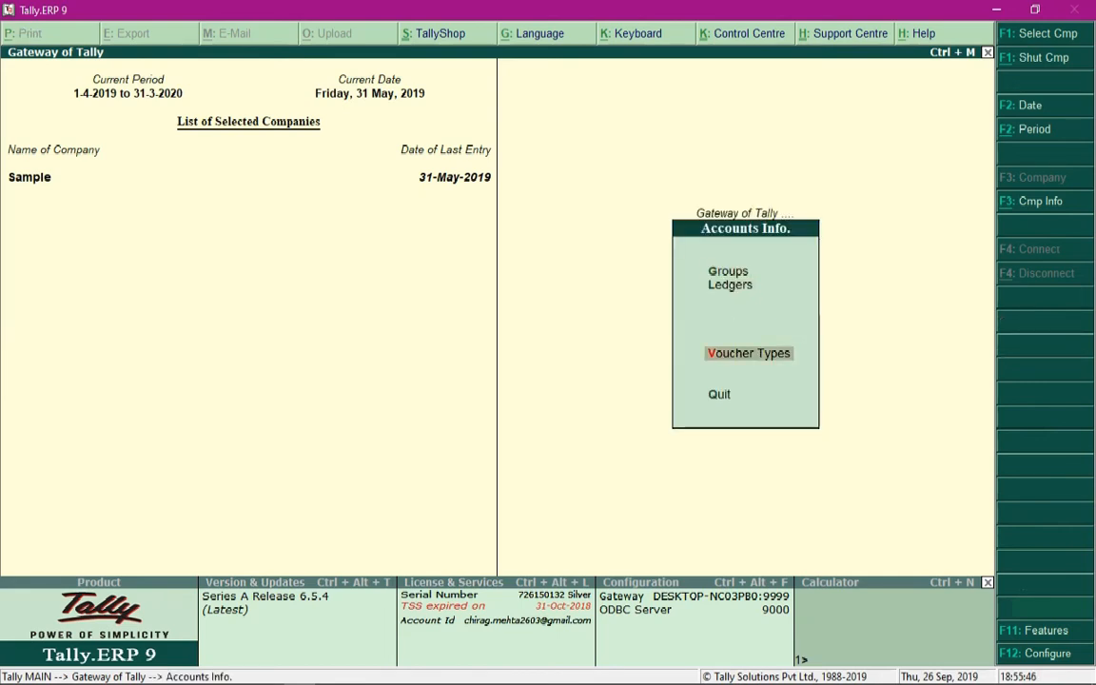
key(Return)
key(Down)
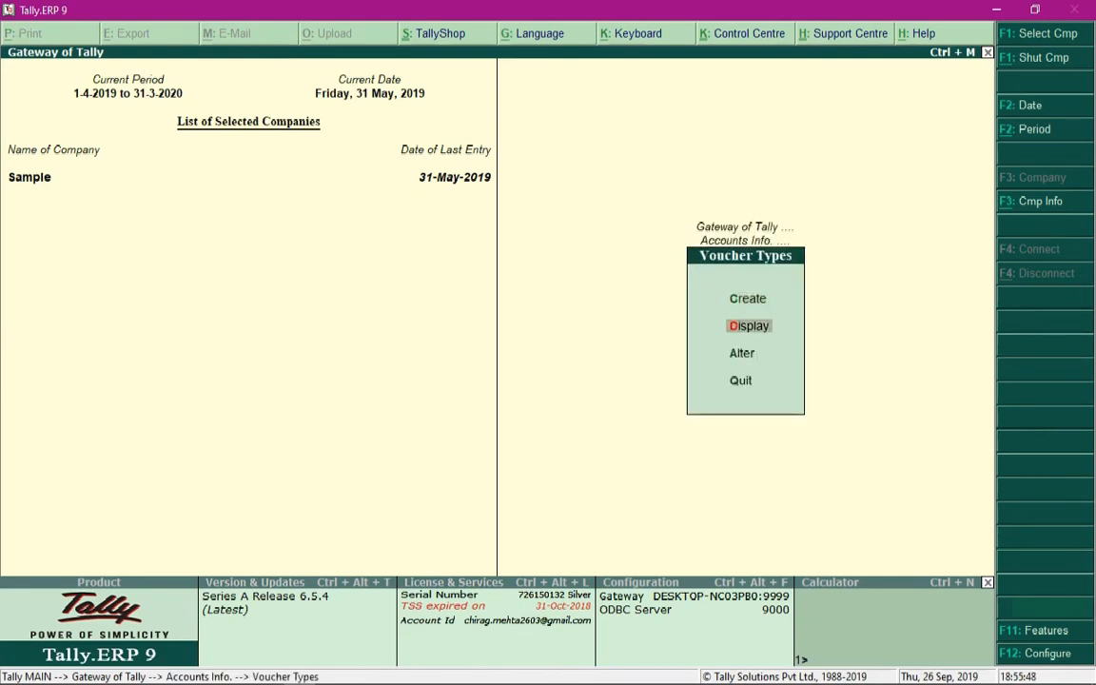
key(Down)
key(Return)
text(Sales)
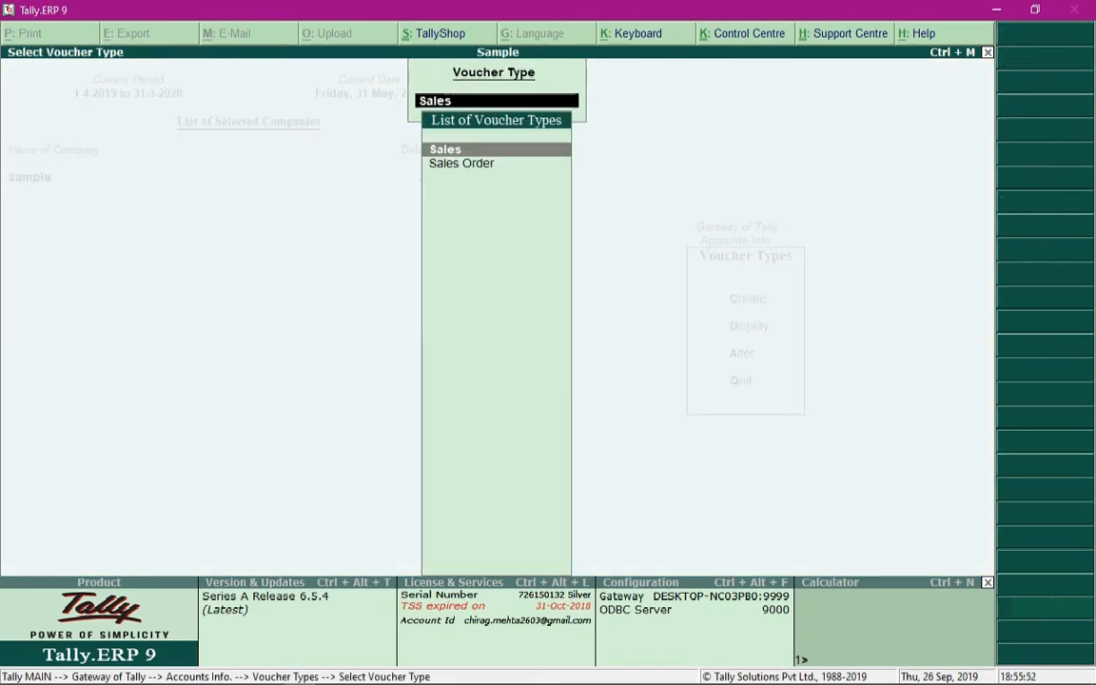
key(Return)
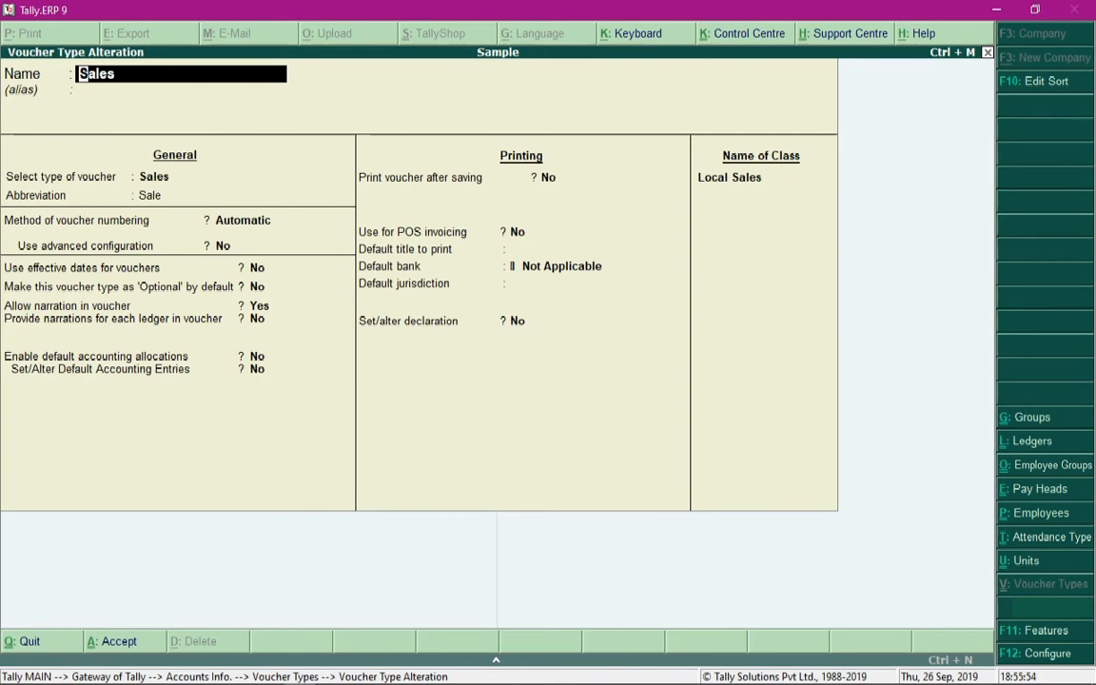
Step: Add a second voucher class named Inter- State Sales and end its exclude and include lists without choosing any group
click(748, 177)
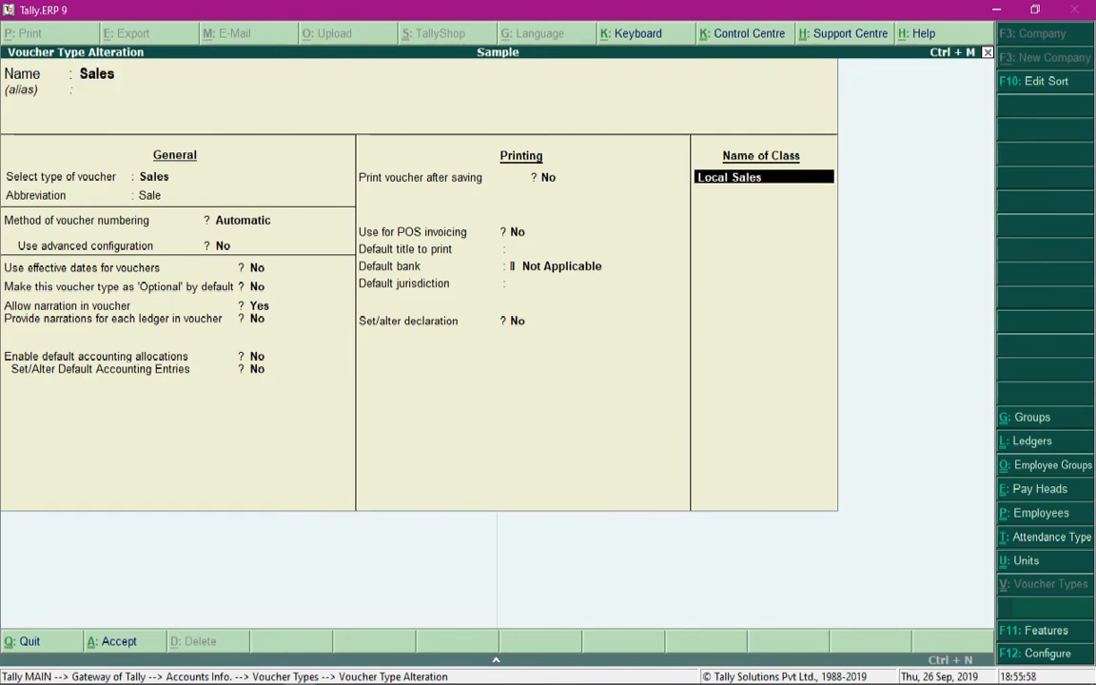
key(Return)
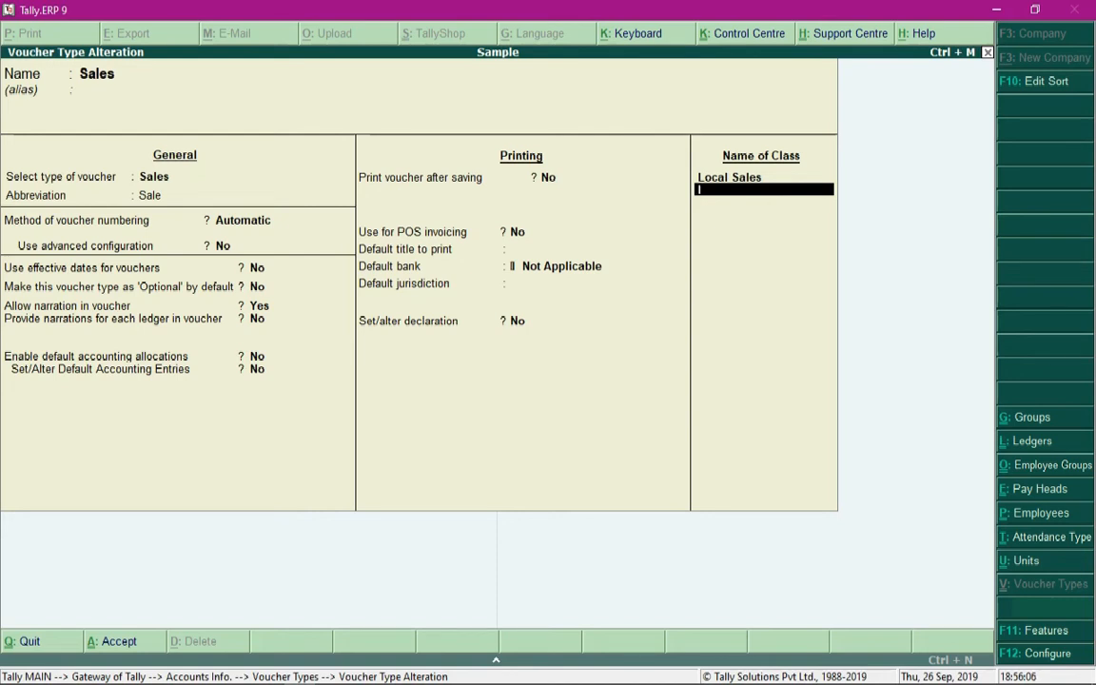
text(Inter -State Sales)
key(Return)
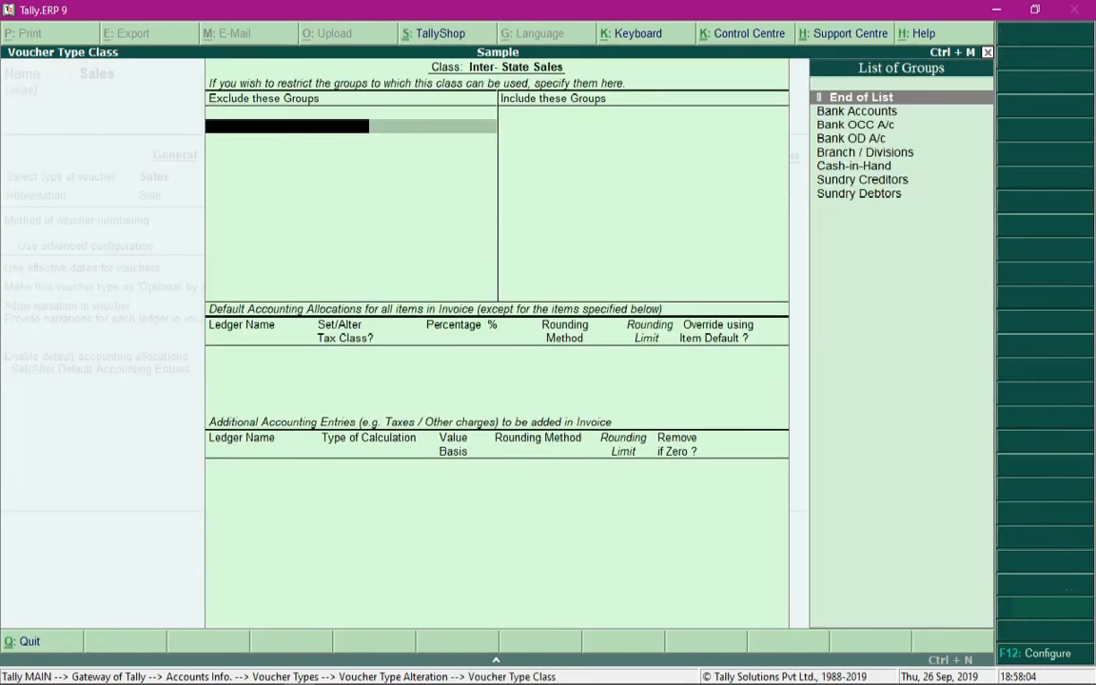
key(Return)
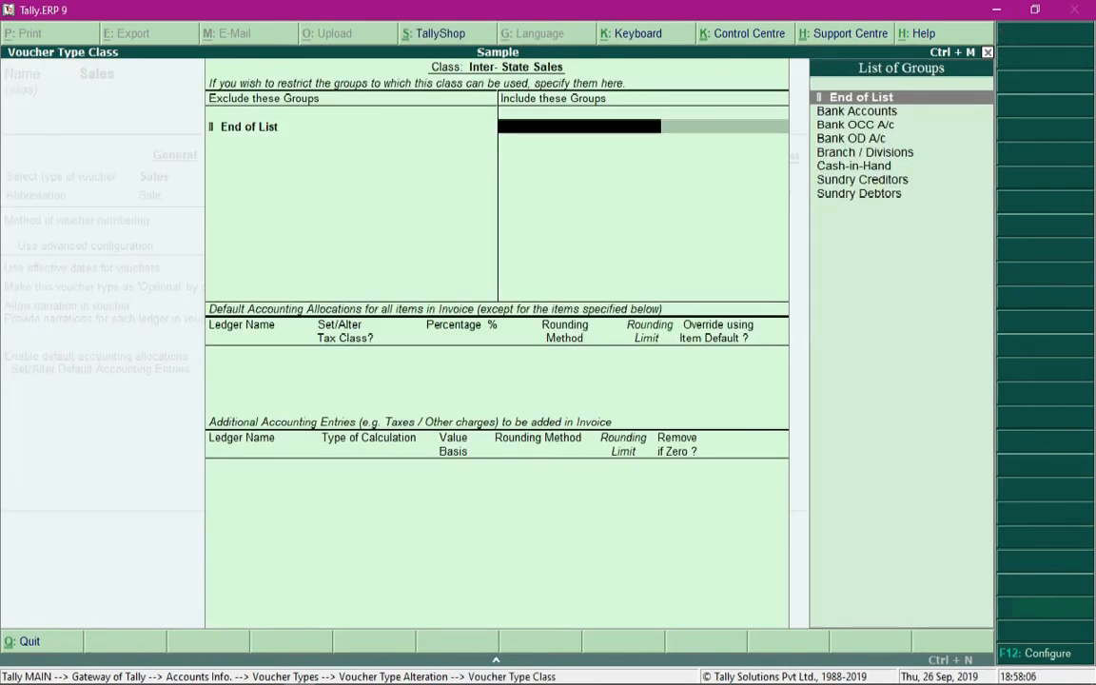
key(Return)
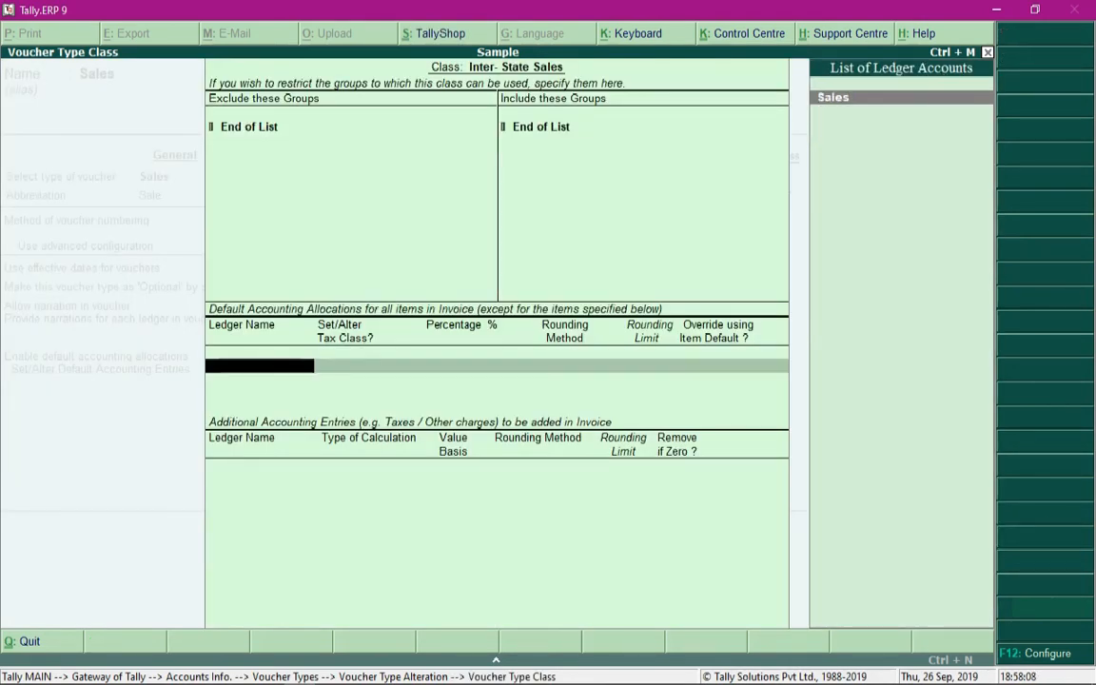
Step: Allocate all items of the Inter- State Sales class to the Sales ledger at 100 %, with tax class alteration and item default override set to No
key(Return)
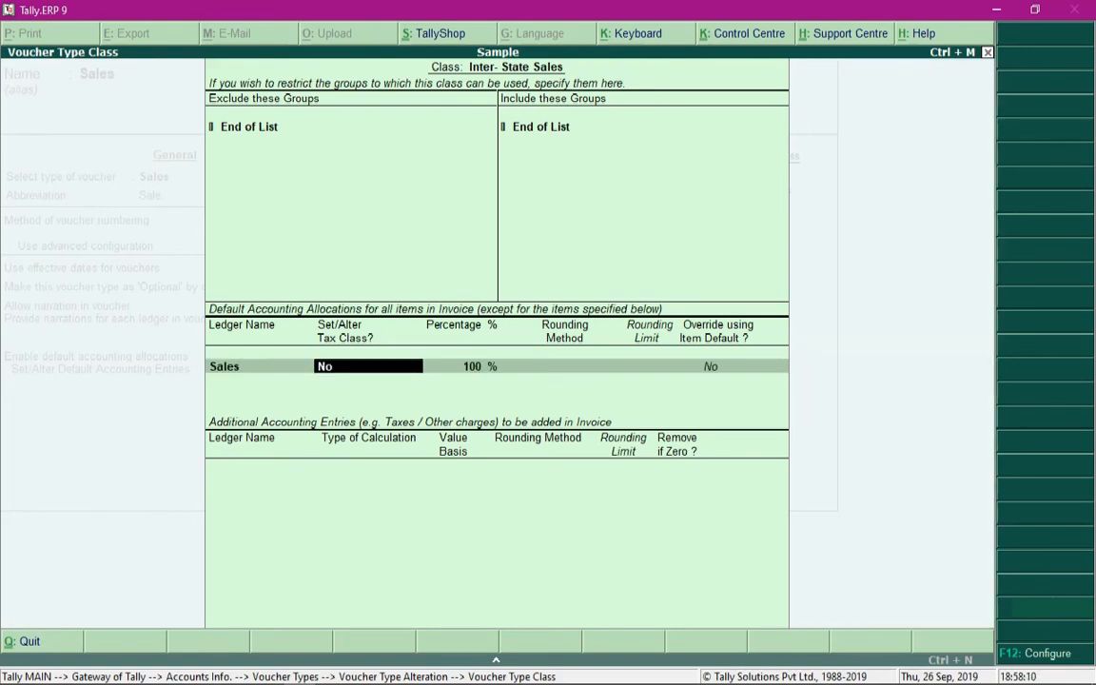
key(Return)
key(Return)
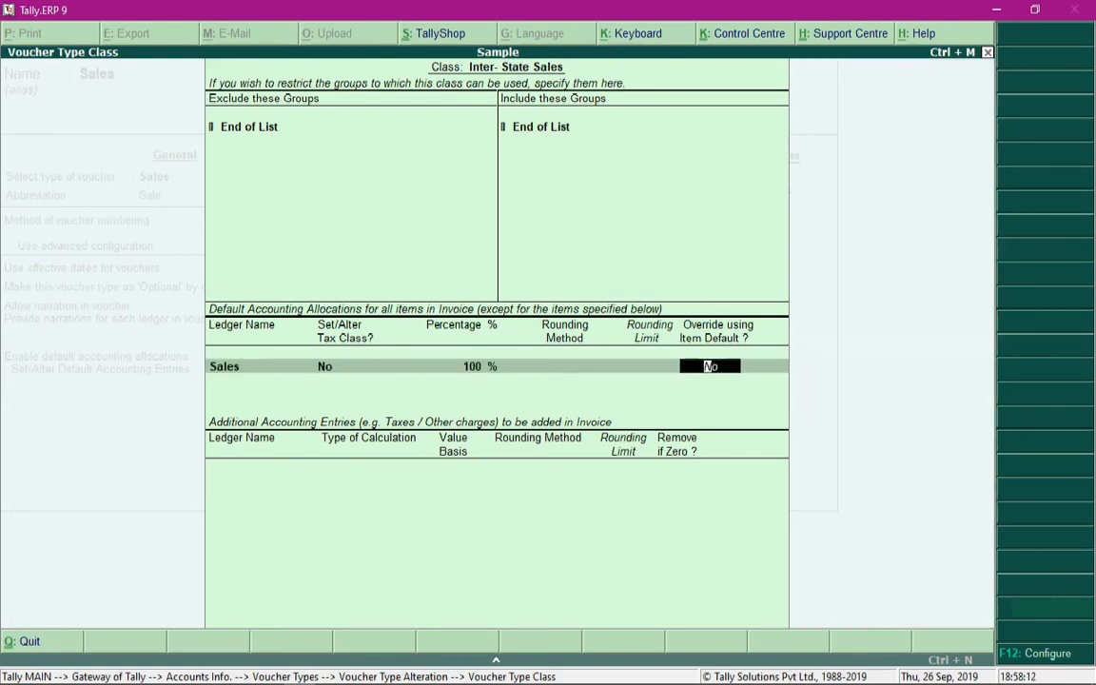
key(Return)
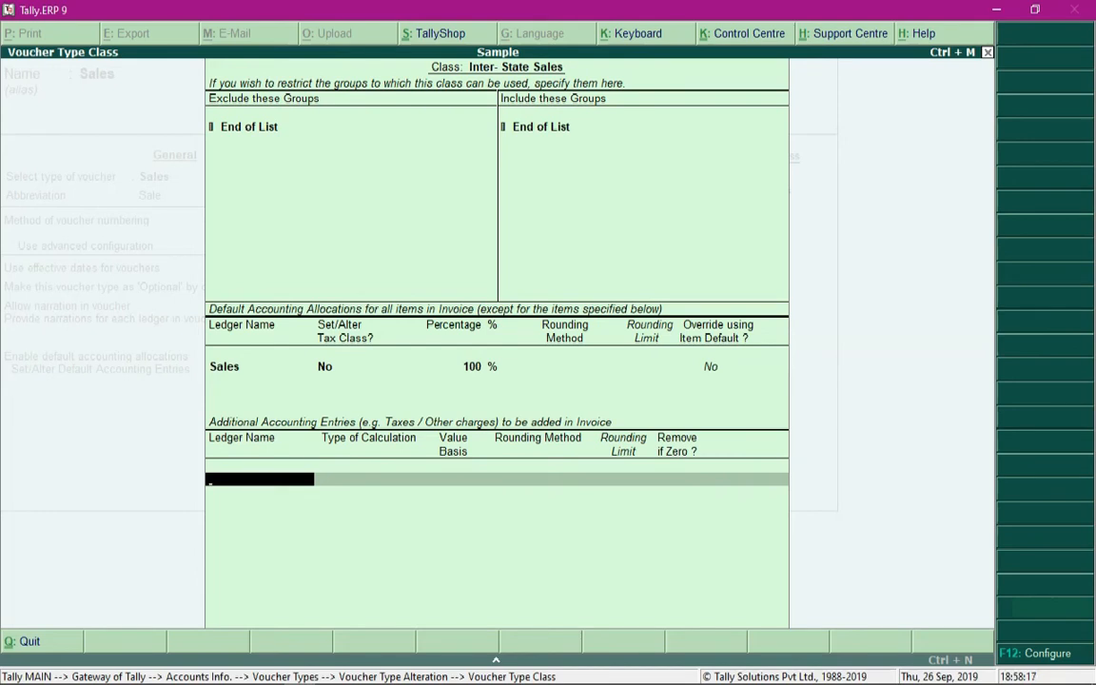
Step: Add the IGST ledger as an additional accounting entry with Remove if Zero set to Yes
text(Igs)
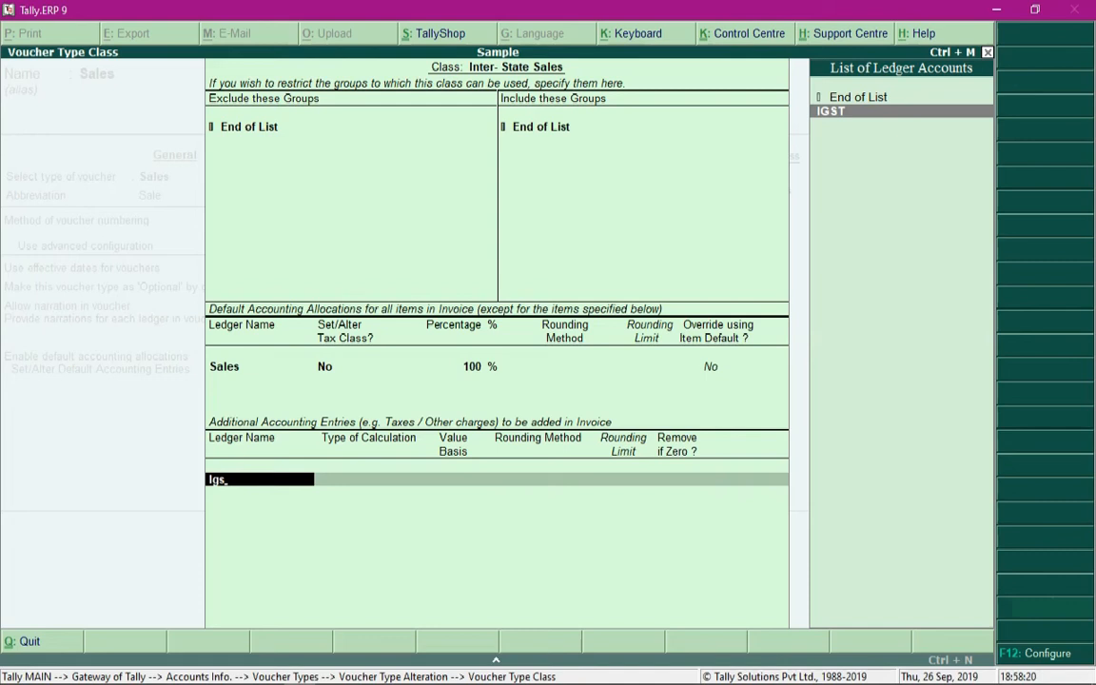
key(Return)
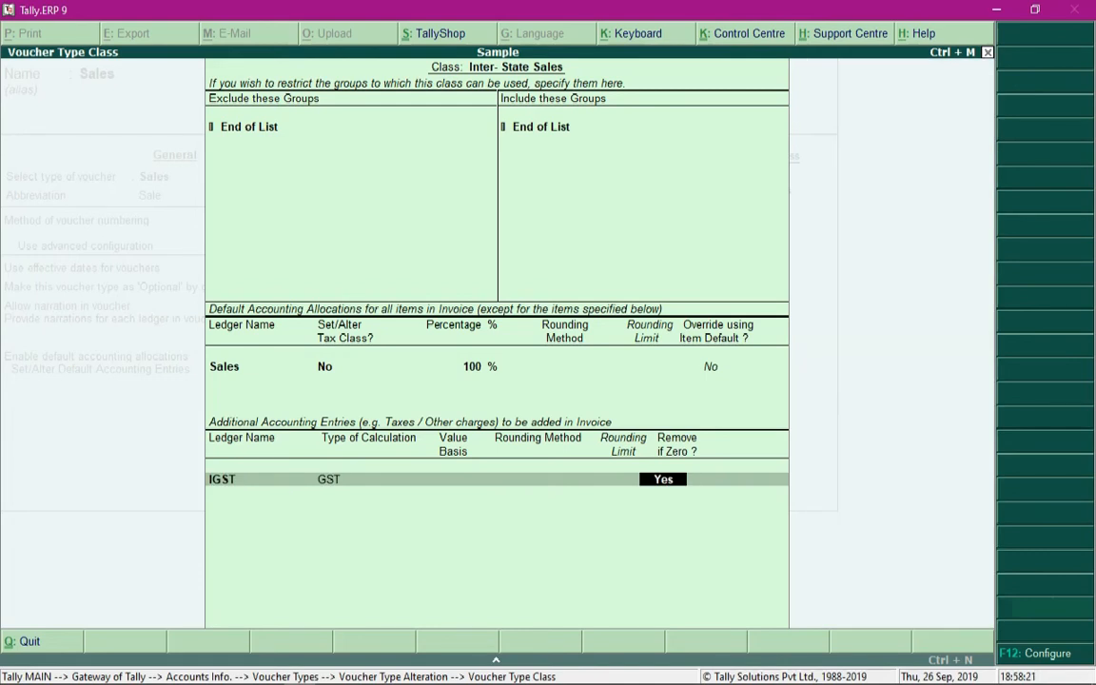
key(Return)
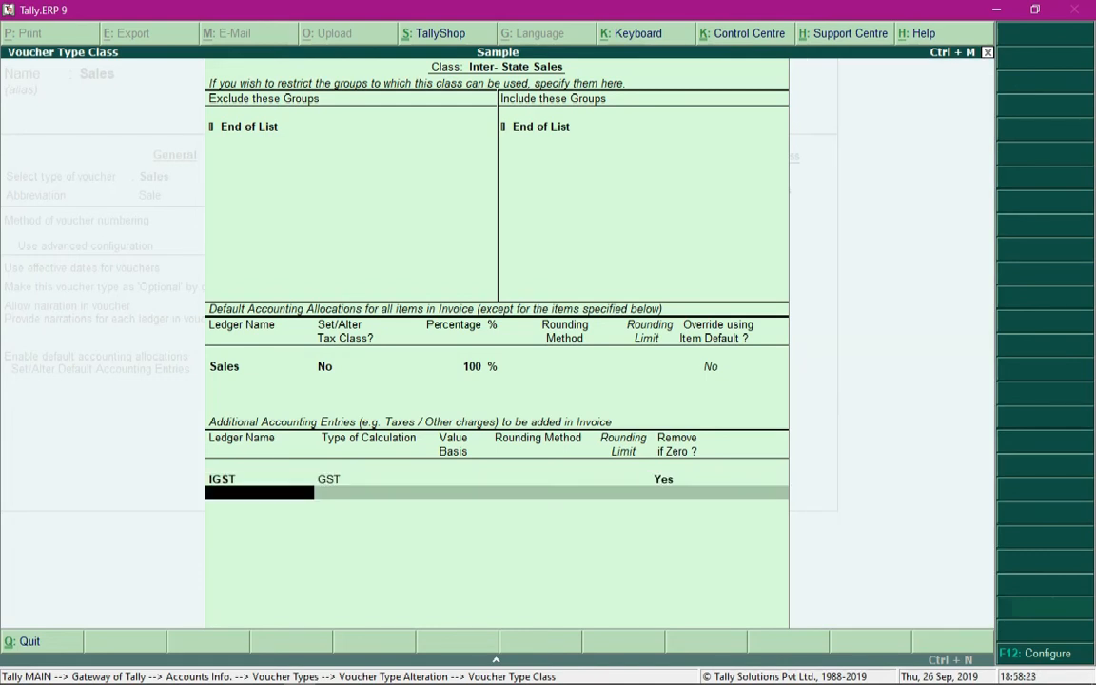
Step: Add the Round Off ledger as an additional entry using As Total Amount Rounding, Normal Rounding, limit 1 and Remove if Zero set to Yes
text(Rou)
key(Return)
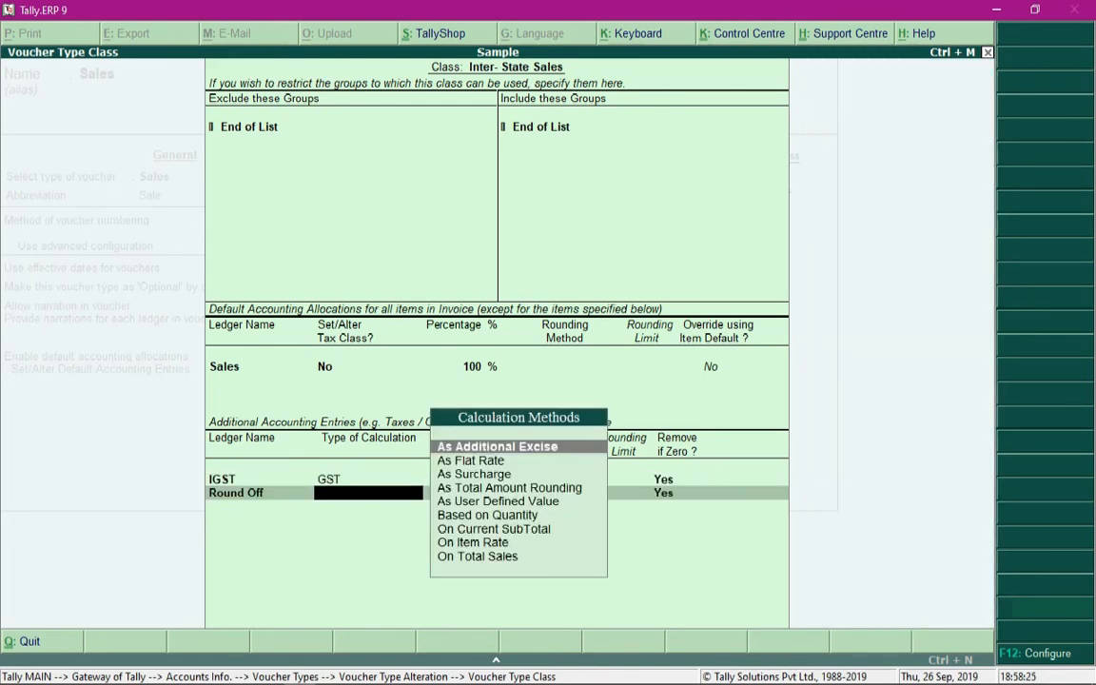
key(Down)
key(Down)
key(Down)
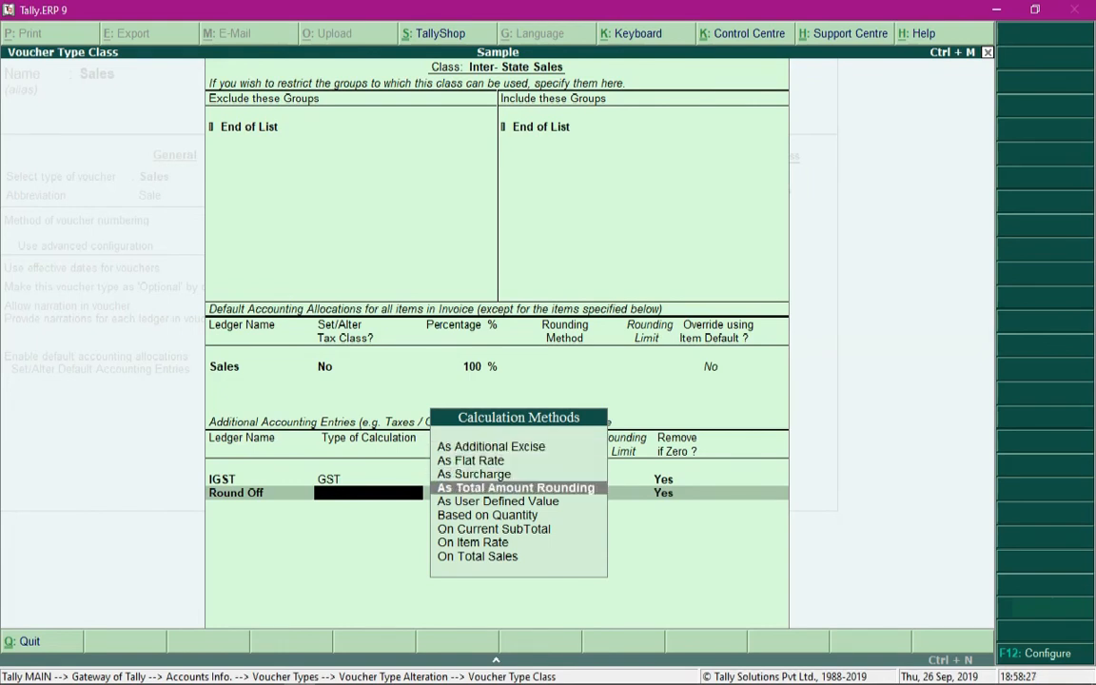
key(Return)
key(Down)
key(Down)
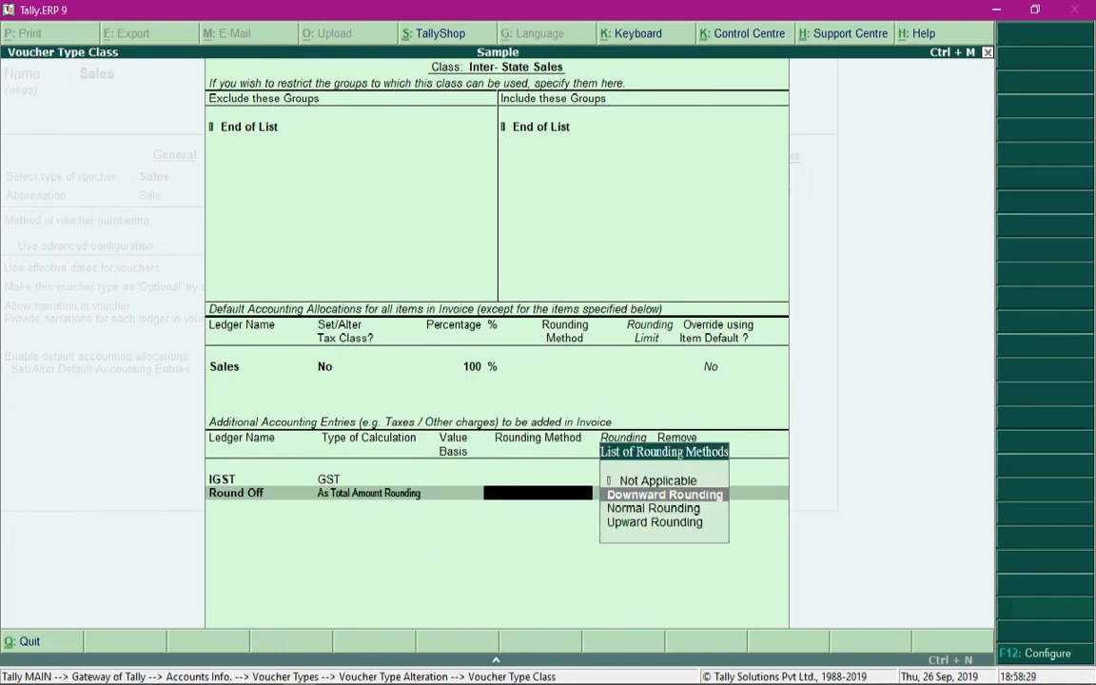
key(Return)
key(Return)
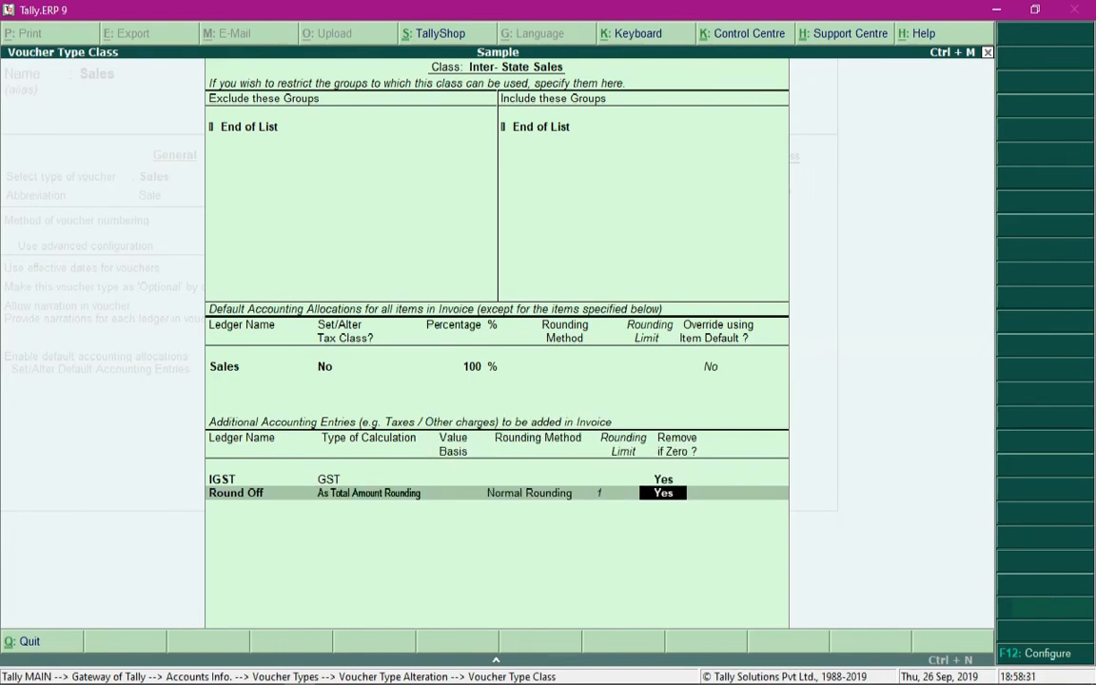
key(Return)
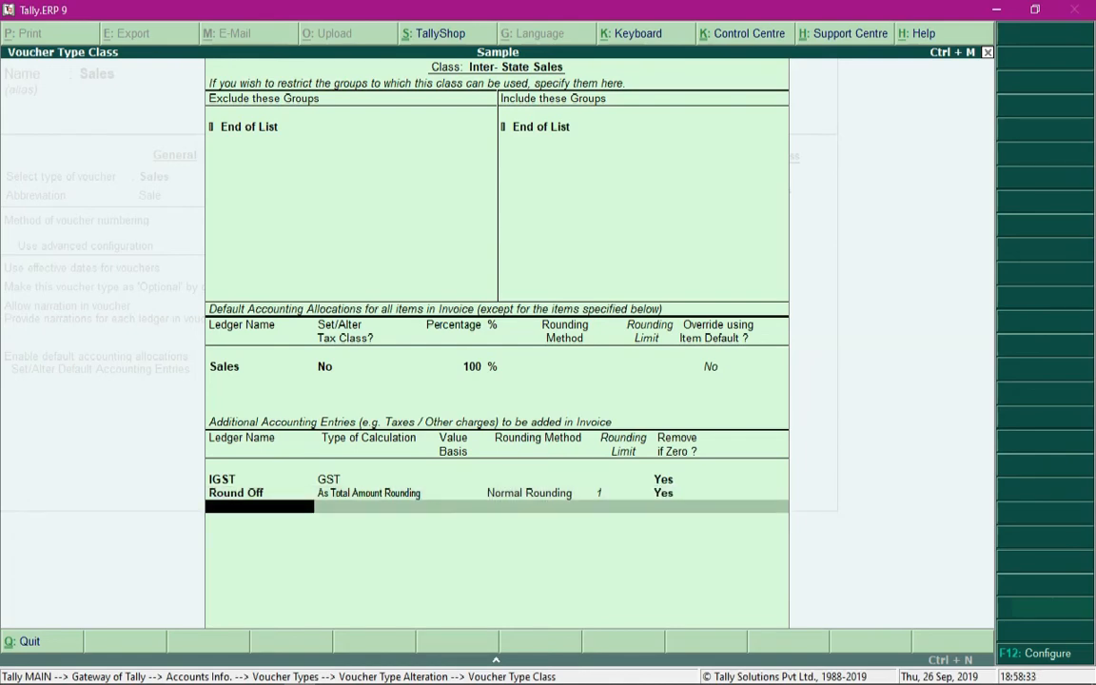
Step: Finish the Inter- State Sales class, save the Sales voucher type and return to the Gateway of Tally
key(Return)
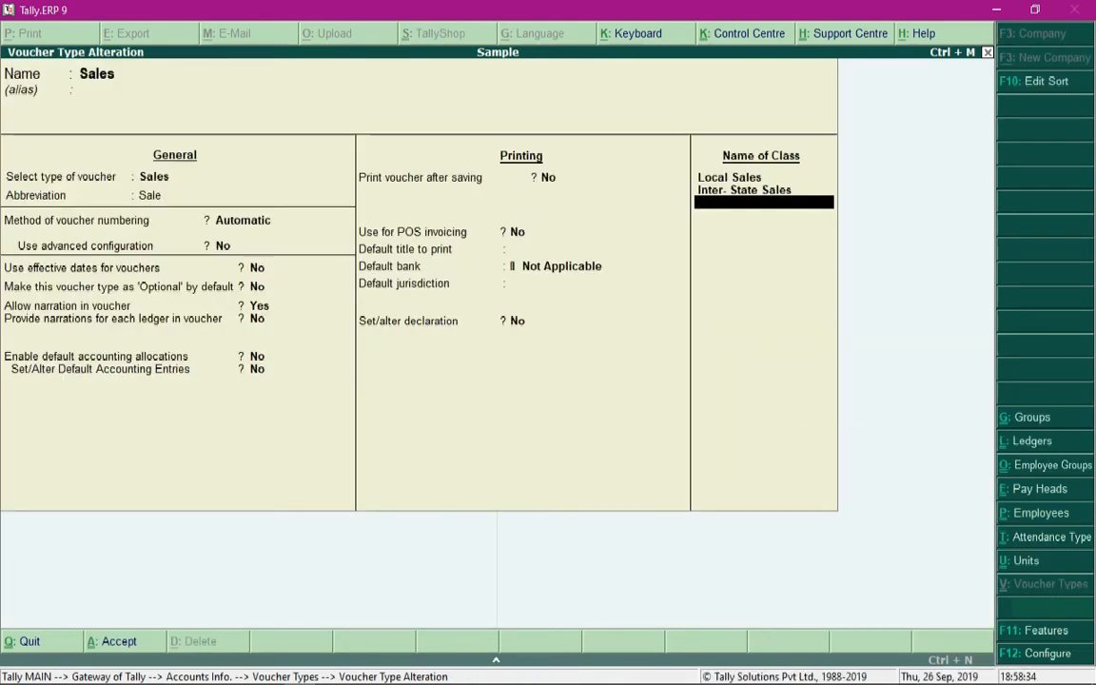
key(ctrl+a)
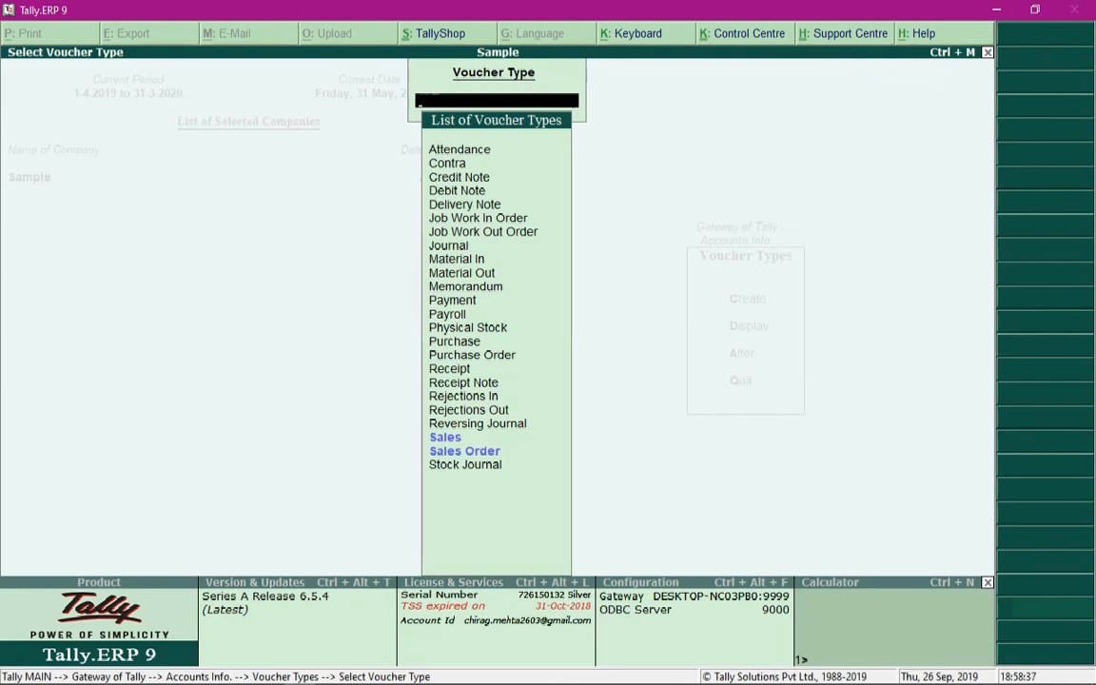
key(Escape)
key(Escape)
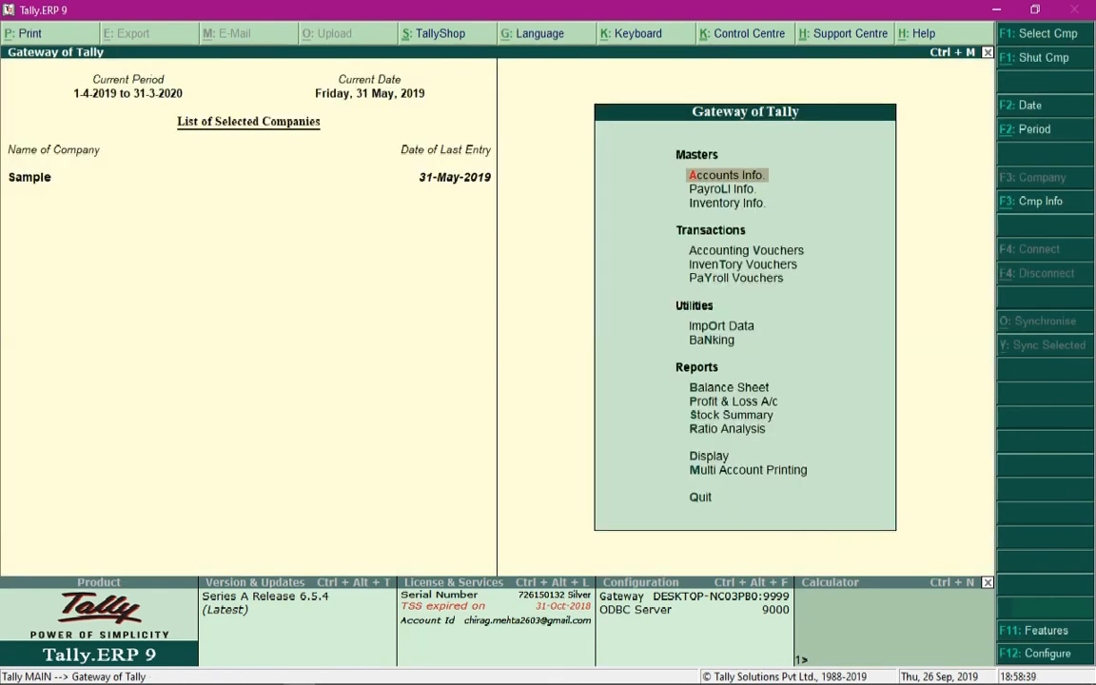
Step: Start a new Sales voucher using the Inter- State Sales voucher class
key(v)
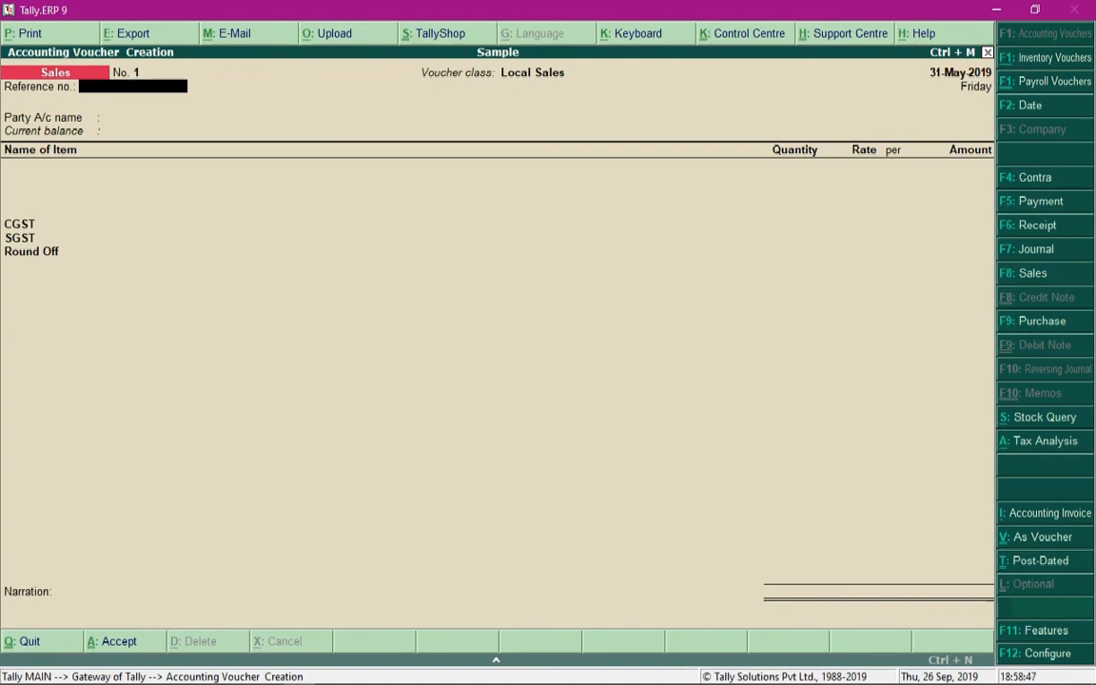
key(F8)
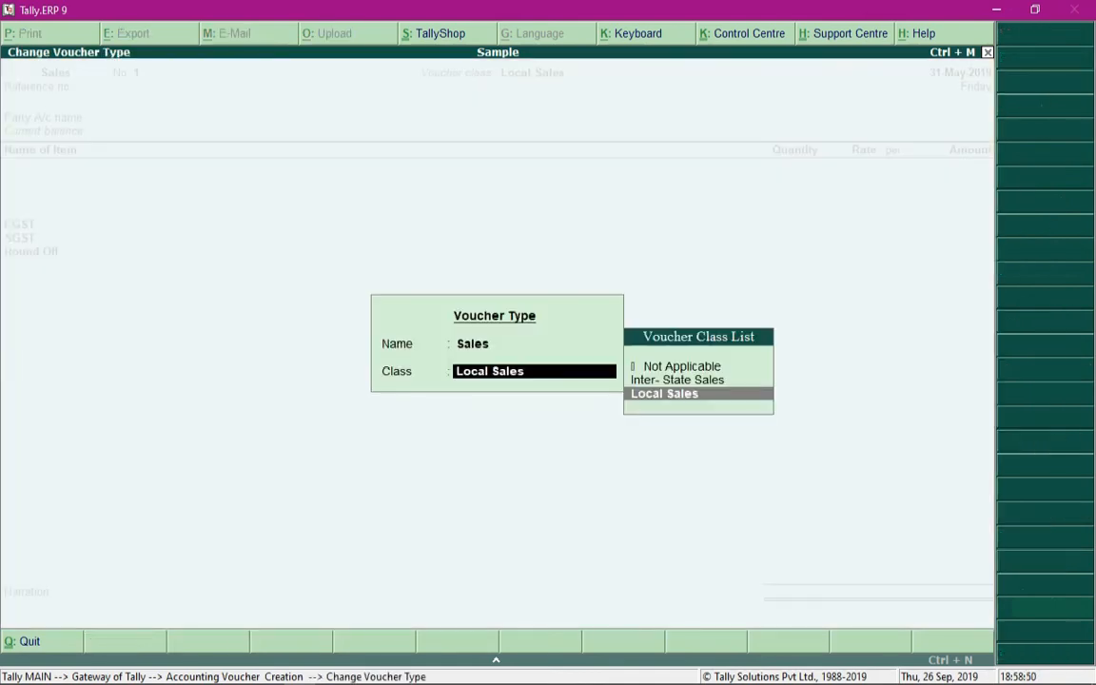
key(Up)
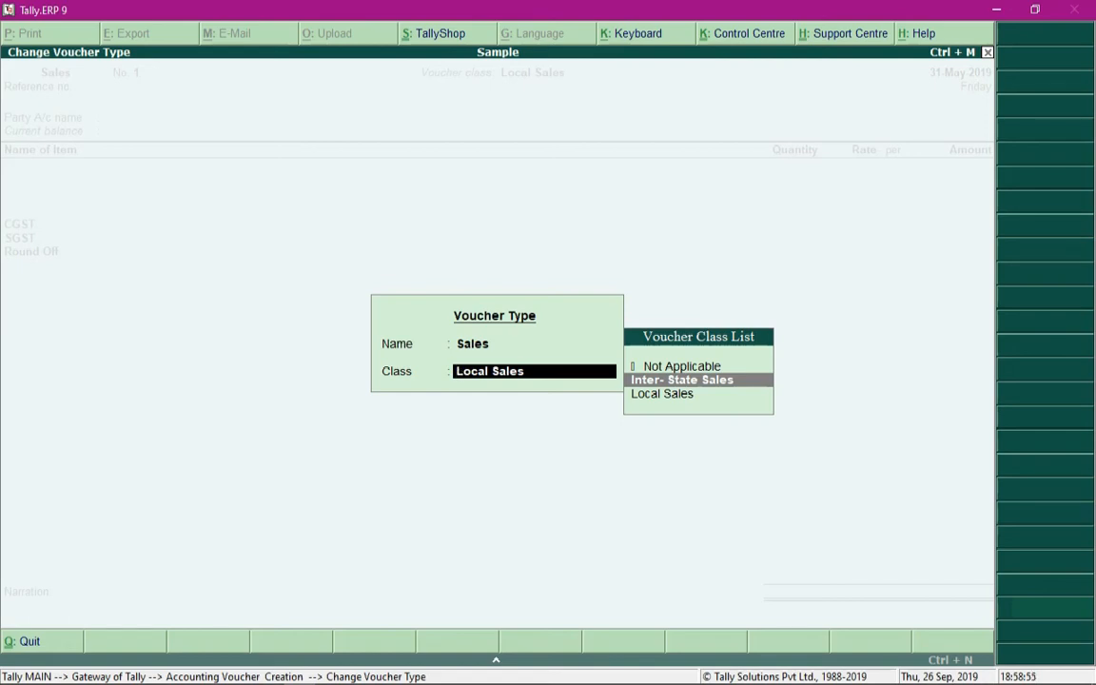
key(Return)
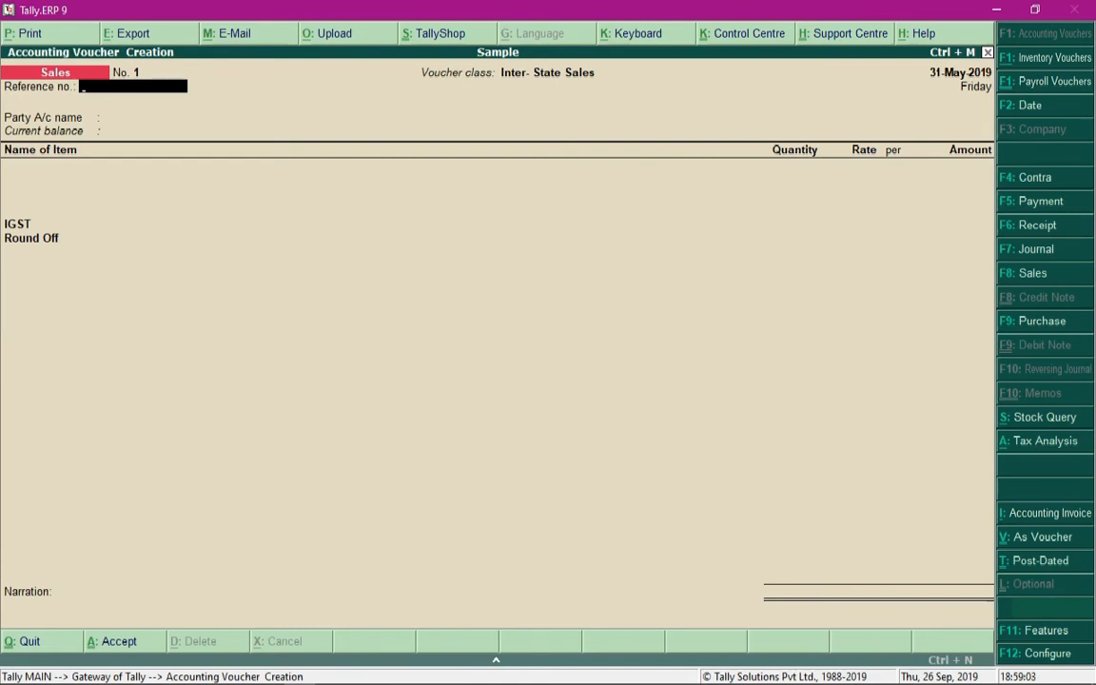
Step: Enter reference number 123 on the sales invoice, with Buyer as the party account and Chairs as the item
text(123)
key(Return)
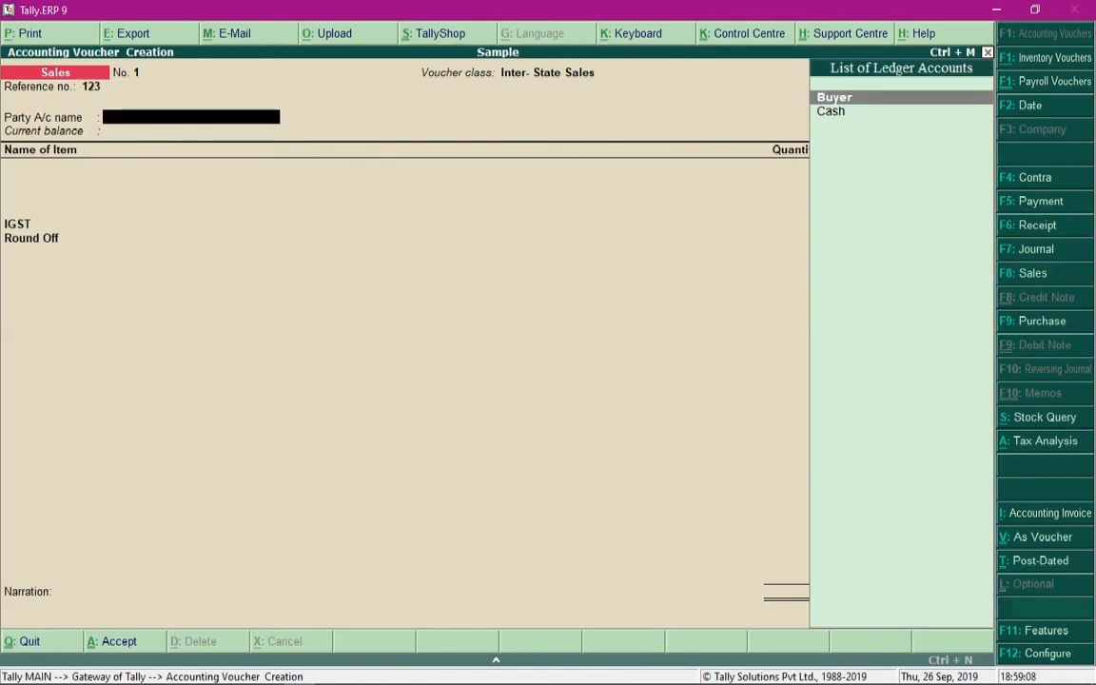
key(Return)
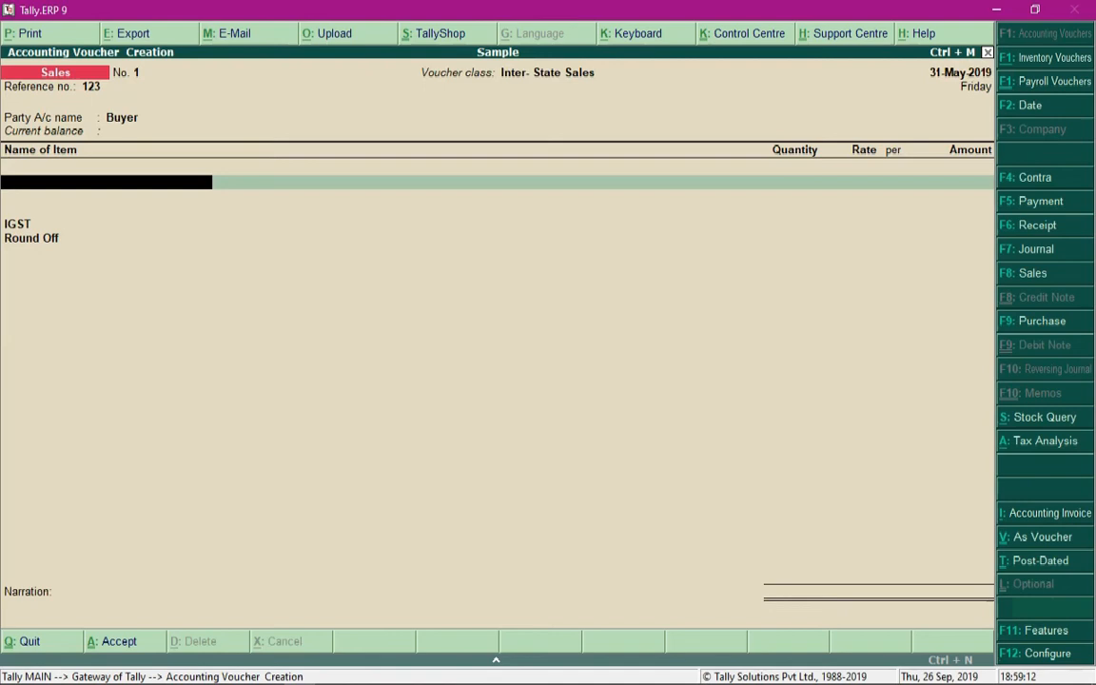
key(Return)
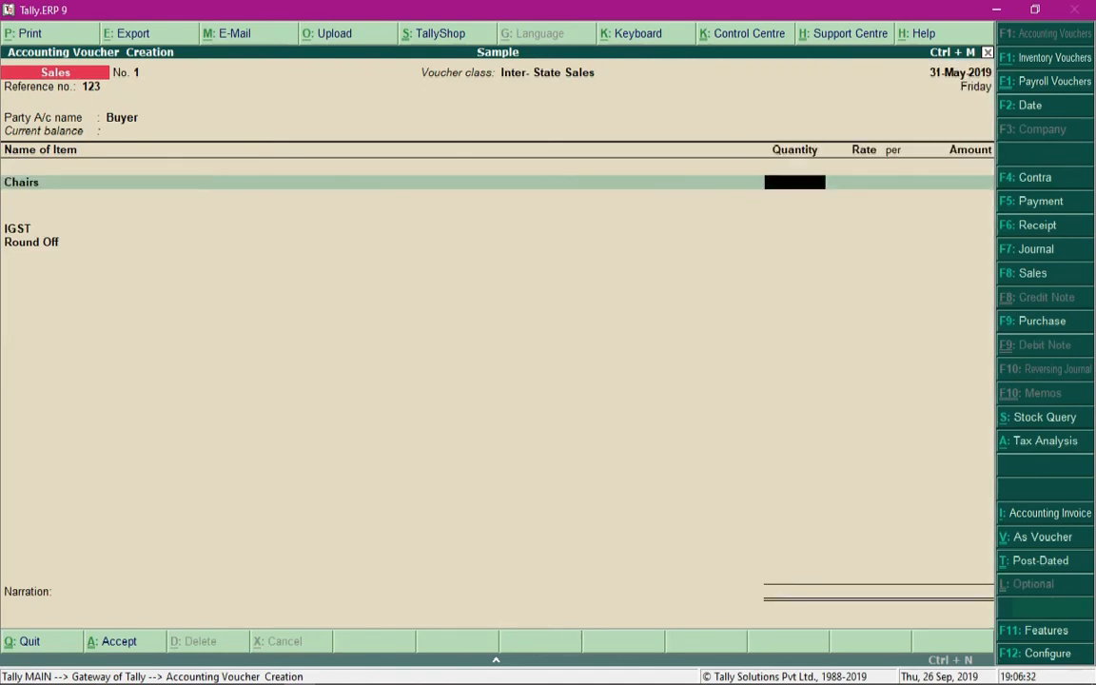
Step: Bill 15 units of Chairs at a rate of 1,500.45 per unit
text(15)
key(Return)
text(1,500.45)
key(Return)
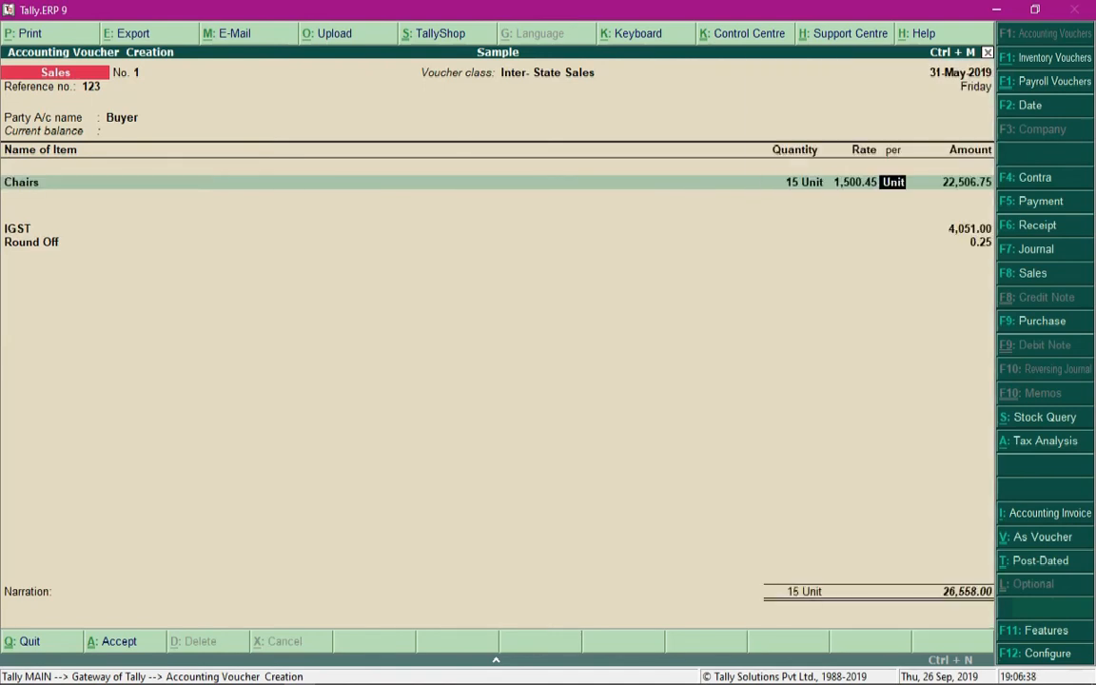
key(Return)
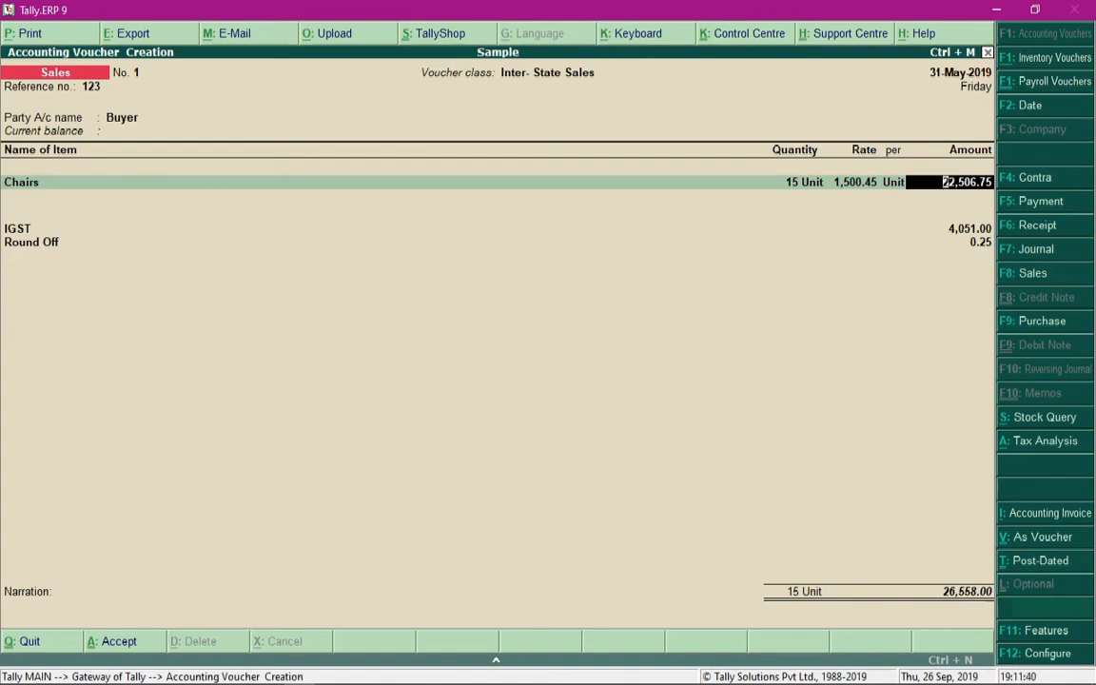
Step: Discard the unsaved inter-state sales invoice and return to the Gateway of Tally
key(BackSpace)
key(Escape)
key(y)
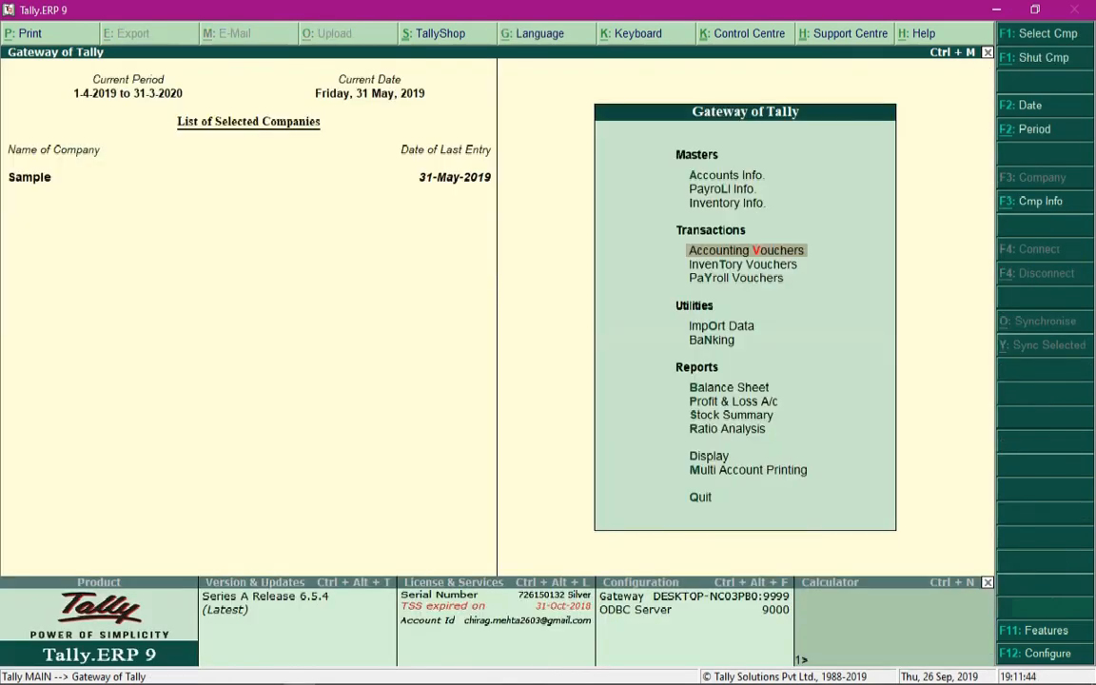
Step: Open the Purchase voucher type for alteration from the accounts masters
key(Up)
key(Up)
key(Up)
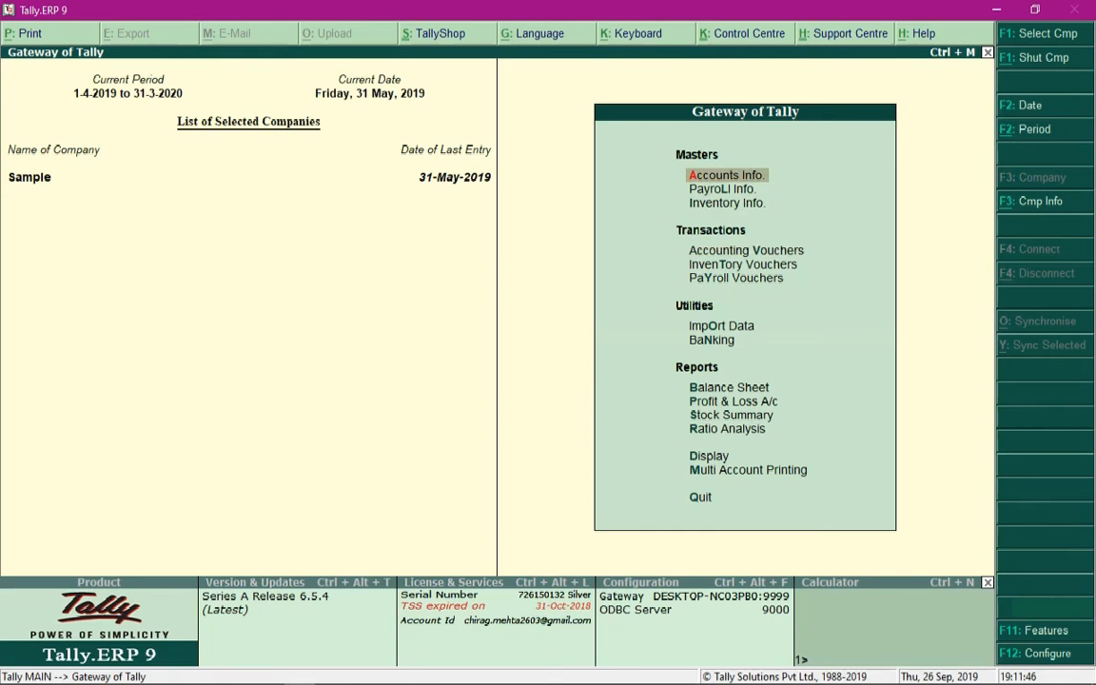
key(Return)
key(Down)
key(Down)
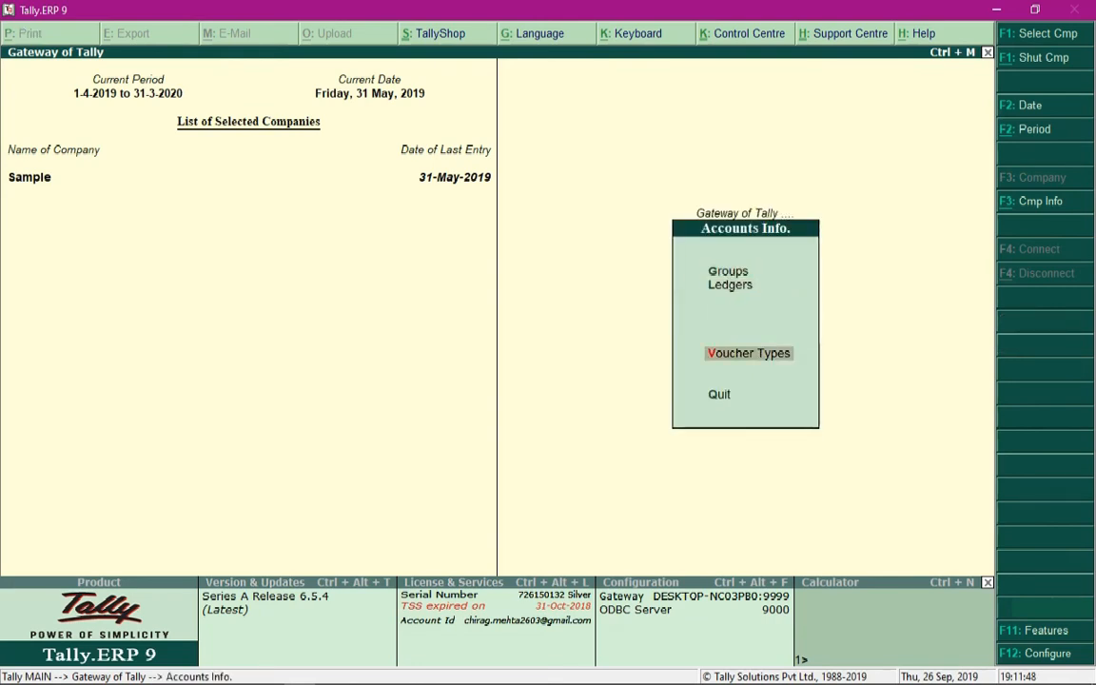
key(Return)
key(Down)
key(Down)
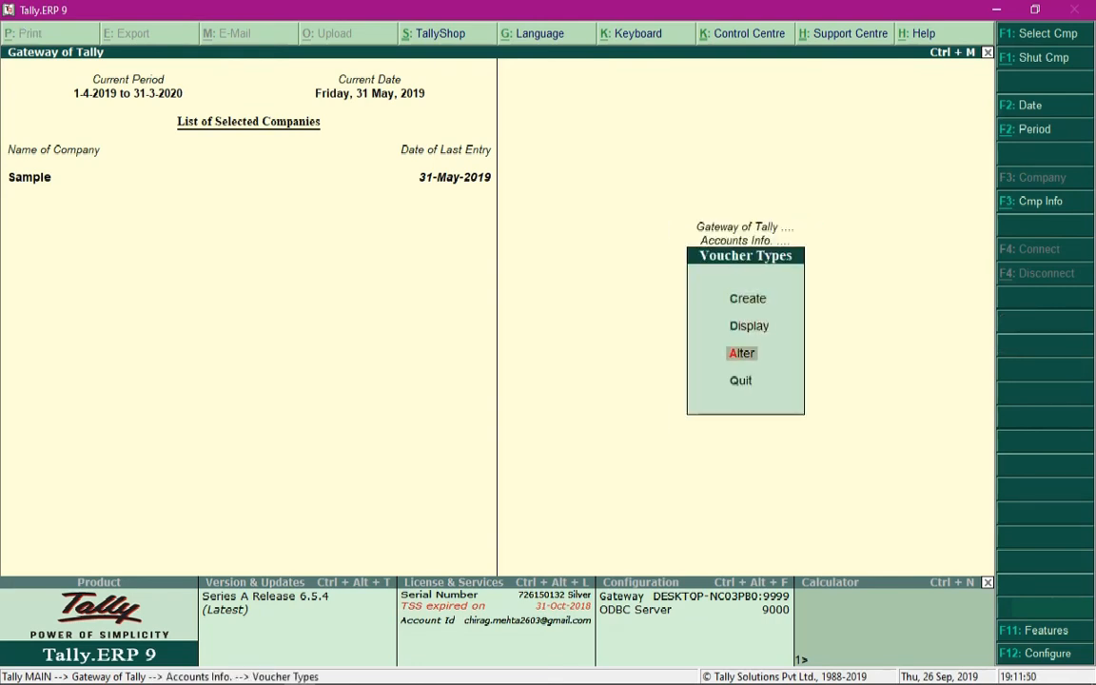
key(Return)
key(Down)
key(Down)
key(Down)
key(Down)
key(Down)
key(Down)
key(Down)
key(Down)
key(Down)
key(Down)
key(Down)
key(Down)
key(Down)
key(Down)
key(Down)
key(Down)
key(Down)
key(Down)
key(Down)
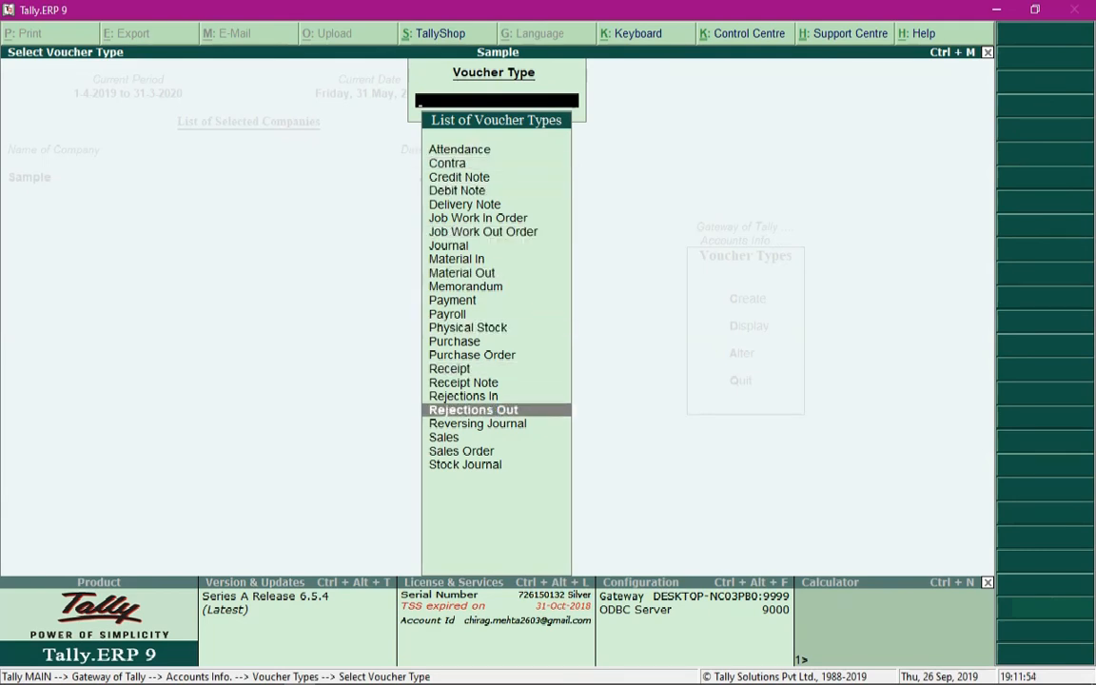
key(Up)
key(Up)
key(Up)
key(Up)
key(Up)
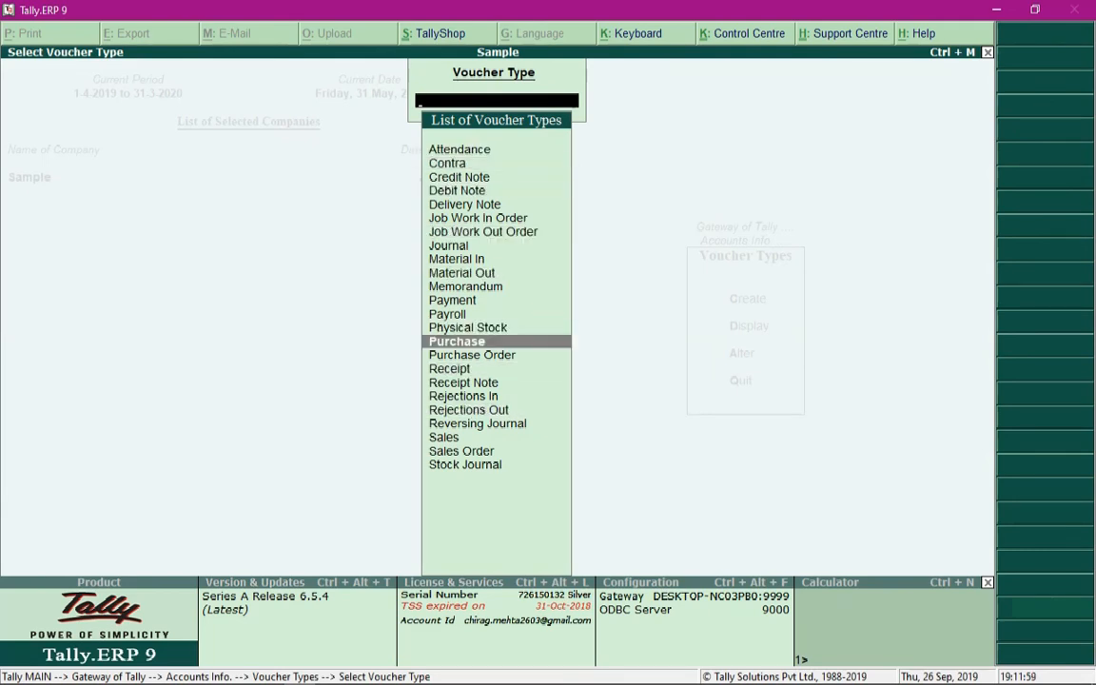
key(Return)
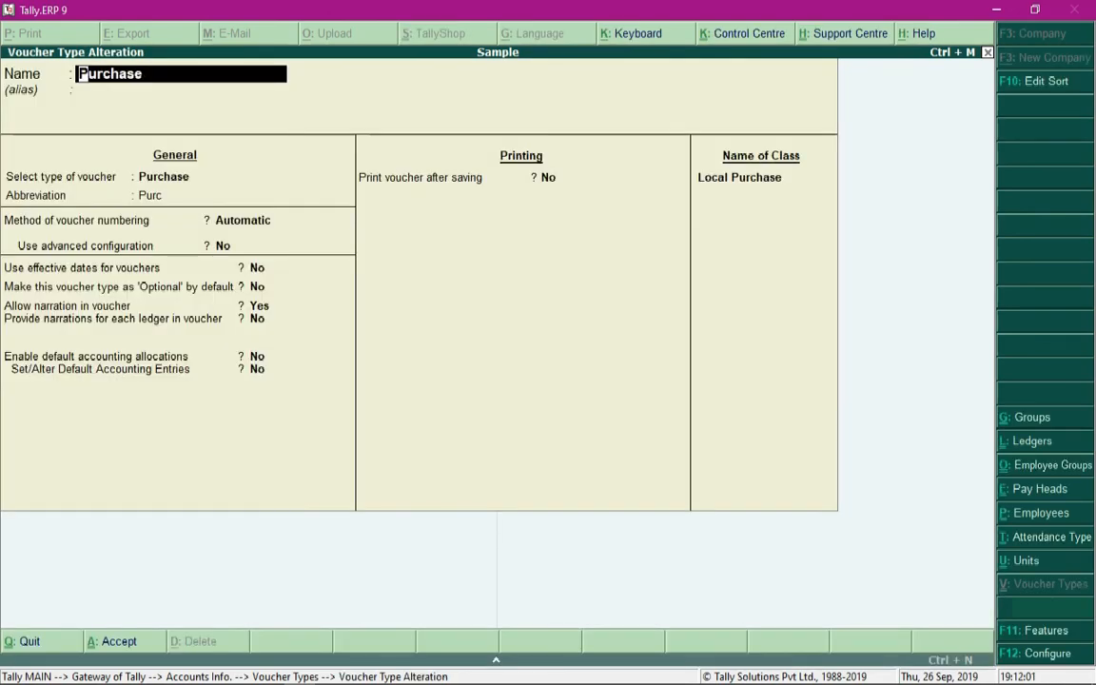
Step: Review the allocations and additional entries of the Local Purchase class, accept the Purchase voucher type unchanged and return to the Gateway of Tally
key(ctrl+End)
key(Return)
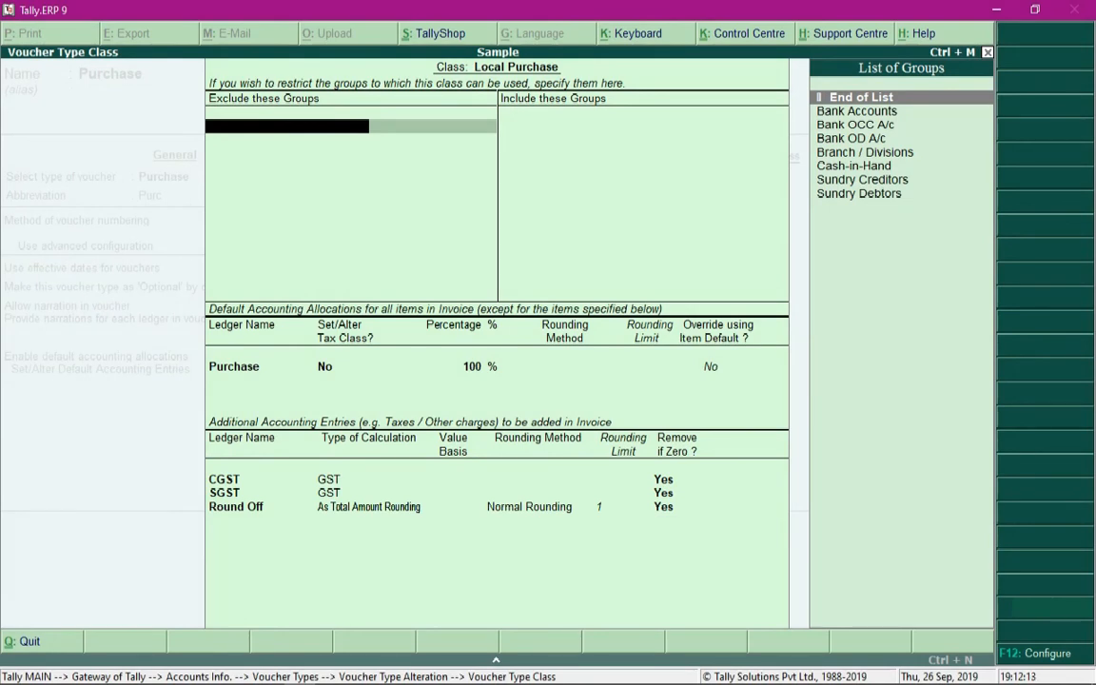
key(ctrl+a)
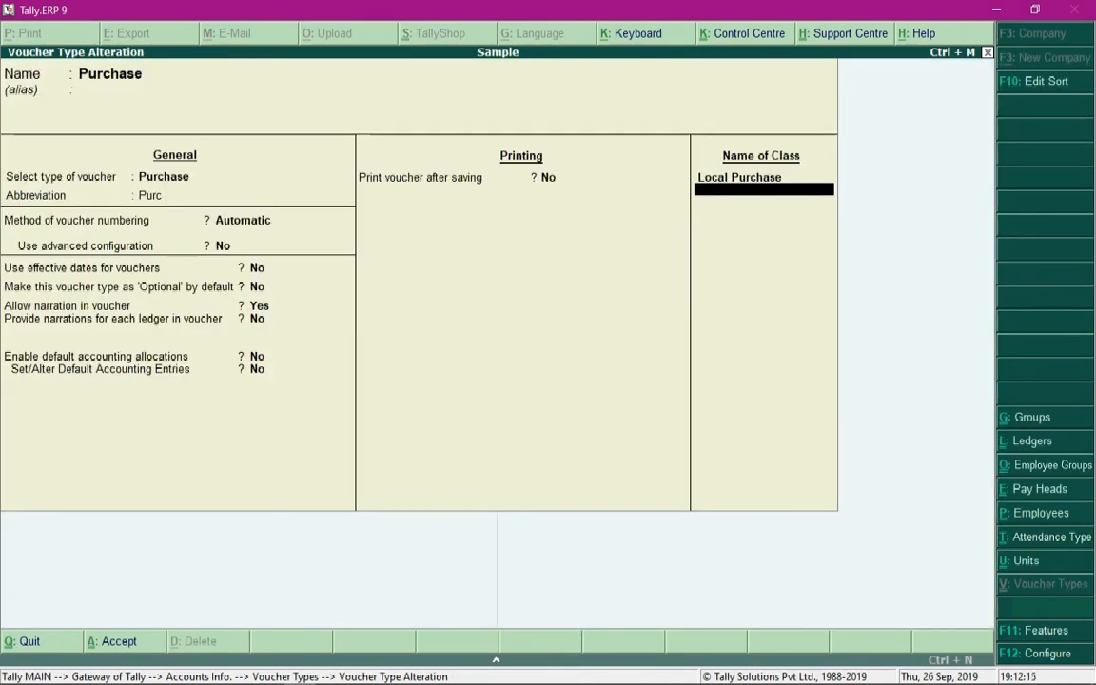
key(ctrl+a)
key(Escape)
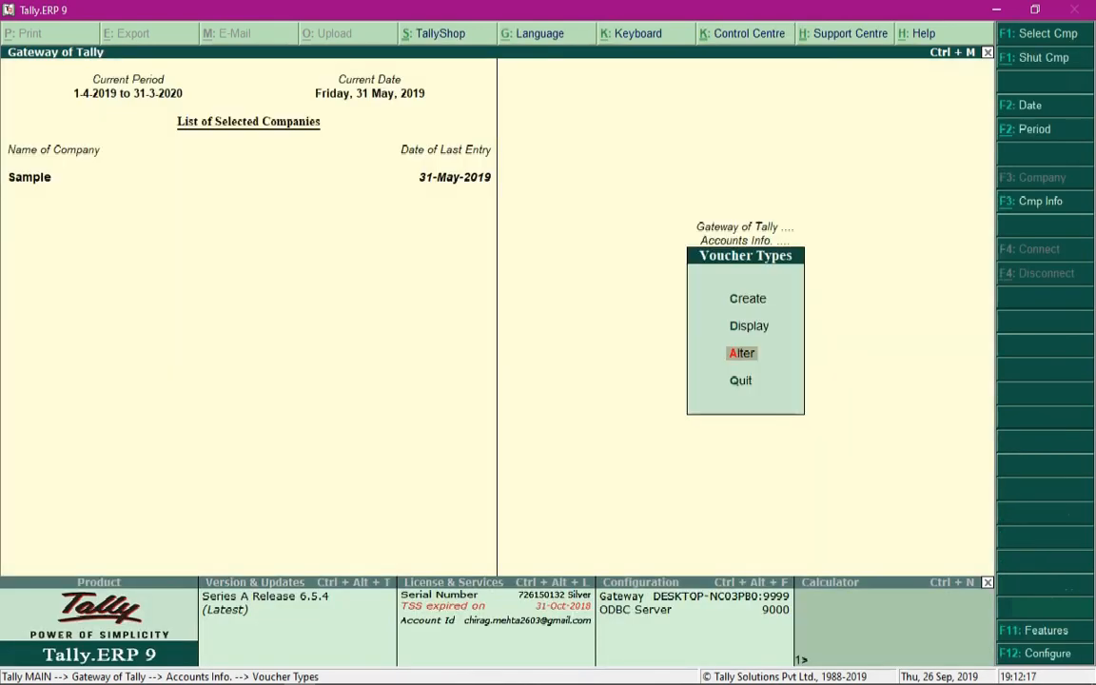
key(Escape)
key(Escape)
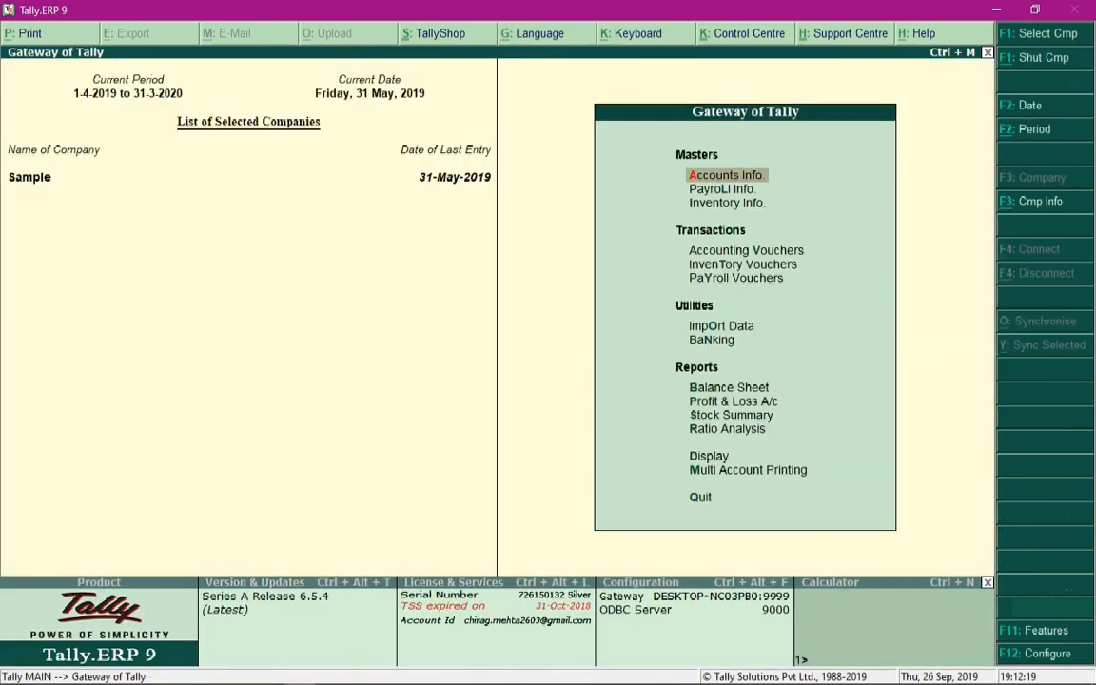
Step: Start a Purchase voucher with the Local Purchase class to check its default entries, and leave it without entering anything
key(v)
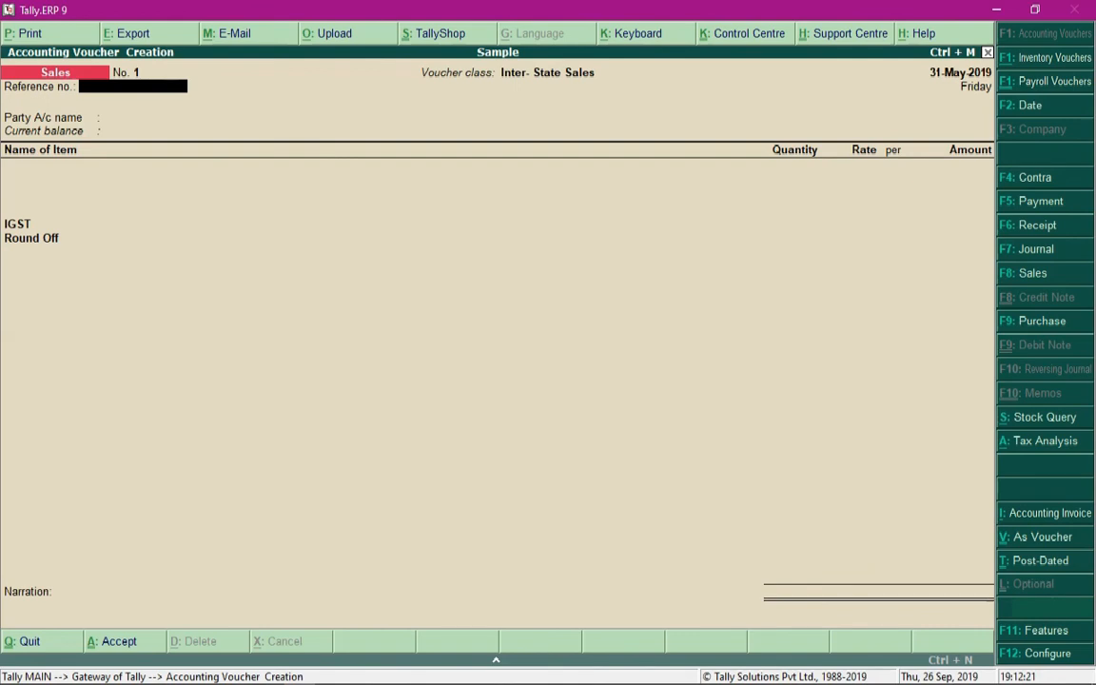
key(F9)
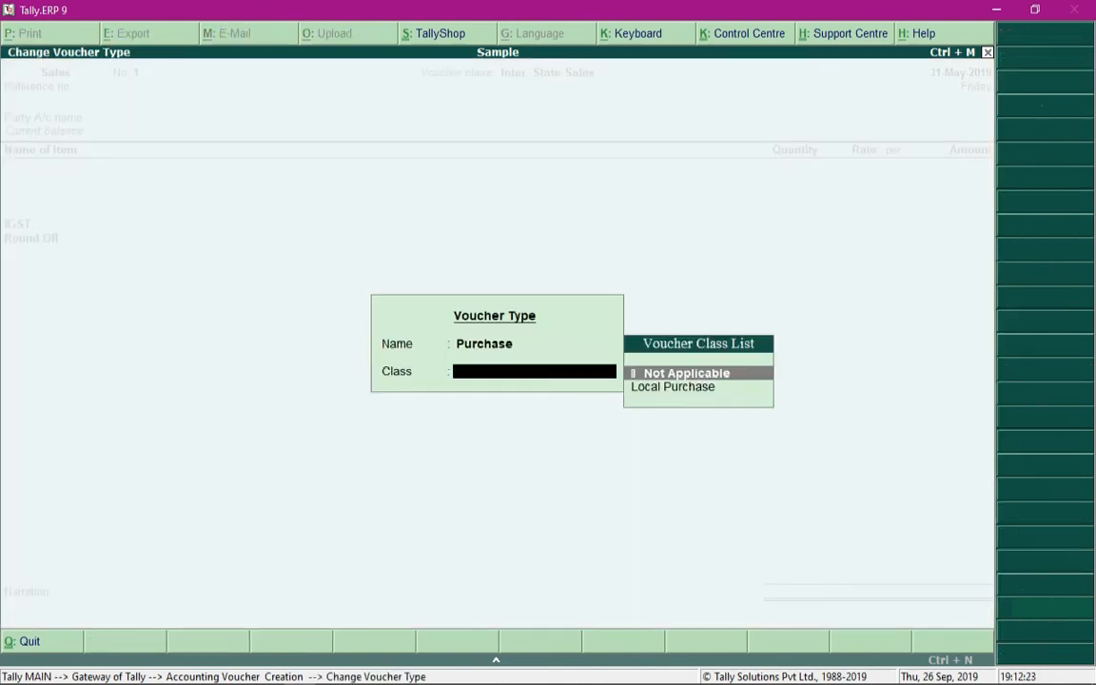
key(Down)
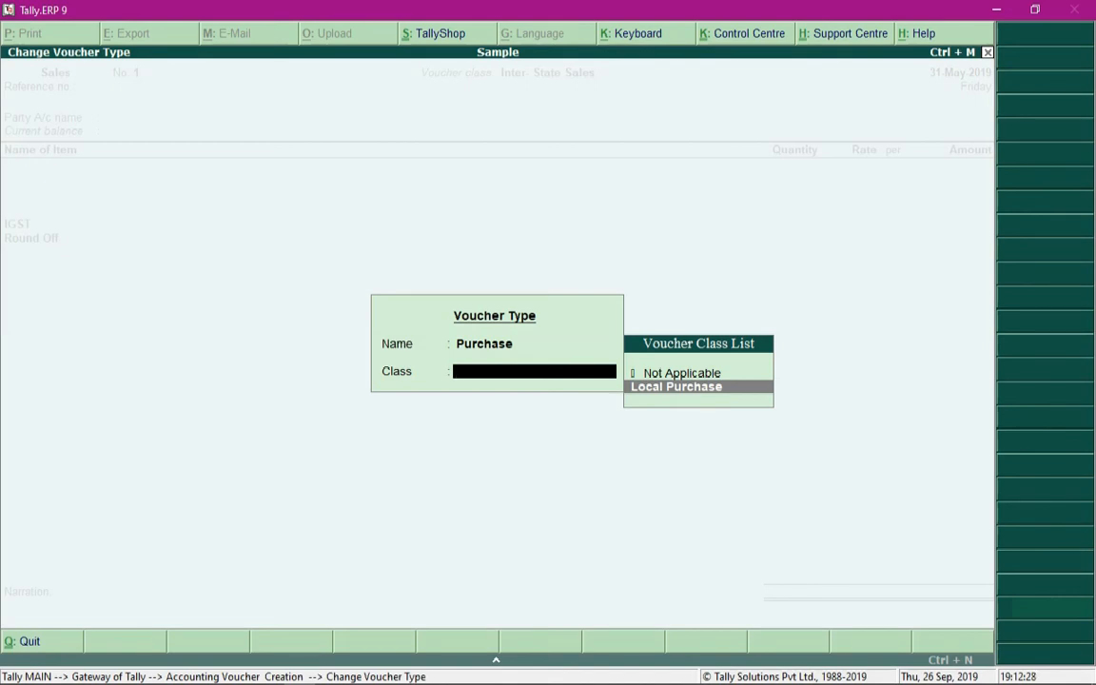
key(Return)
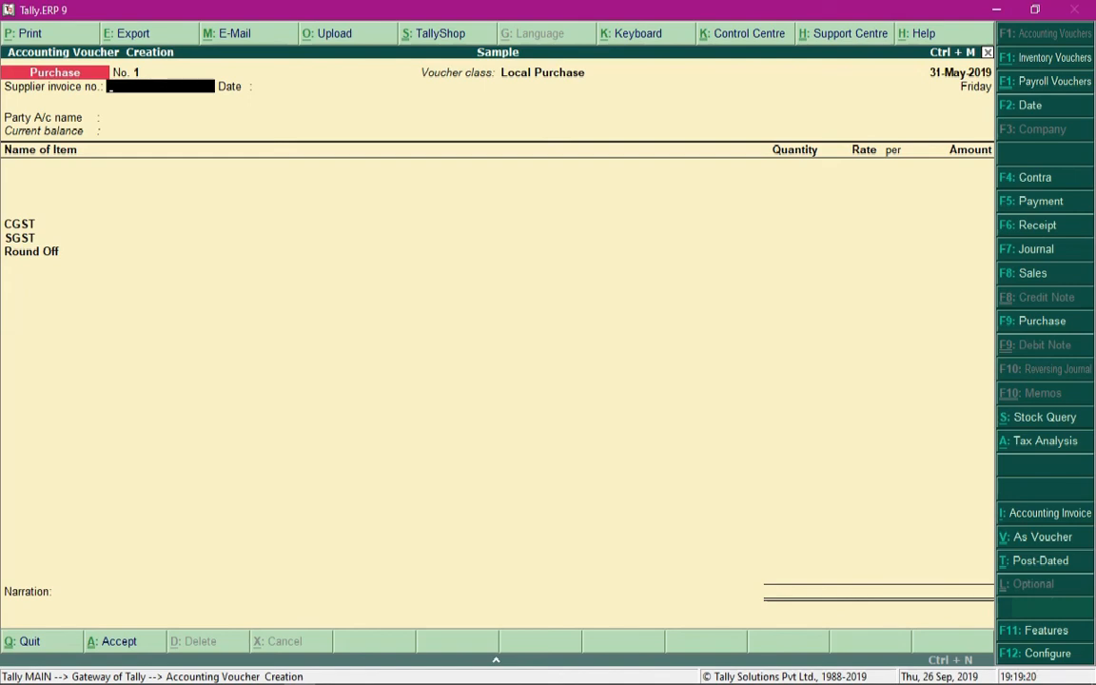
key(Escape)
key(Return)
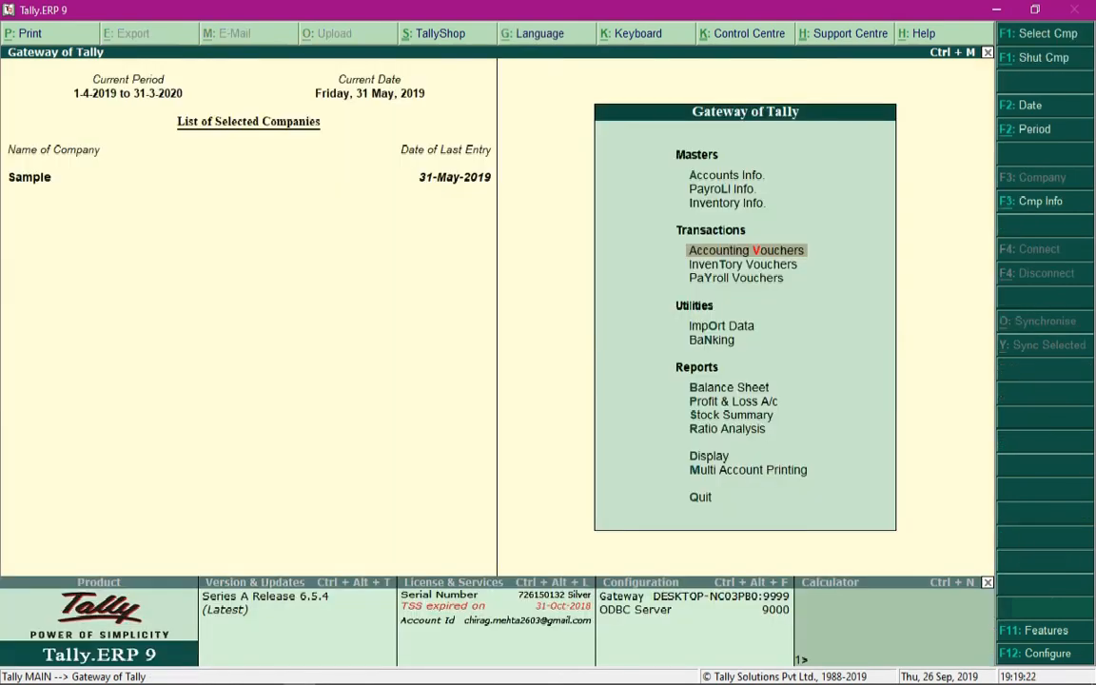
Step: Open the Payment voucher type for alteration from the accounts masters
key(Up)
key(Up)
key(Up)
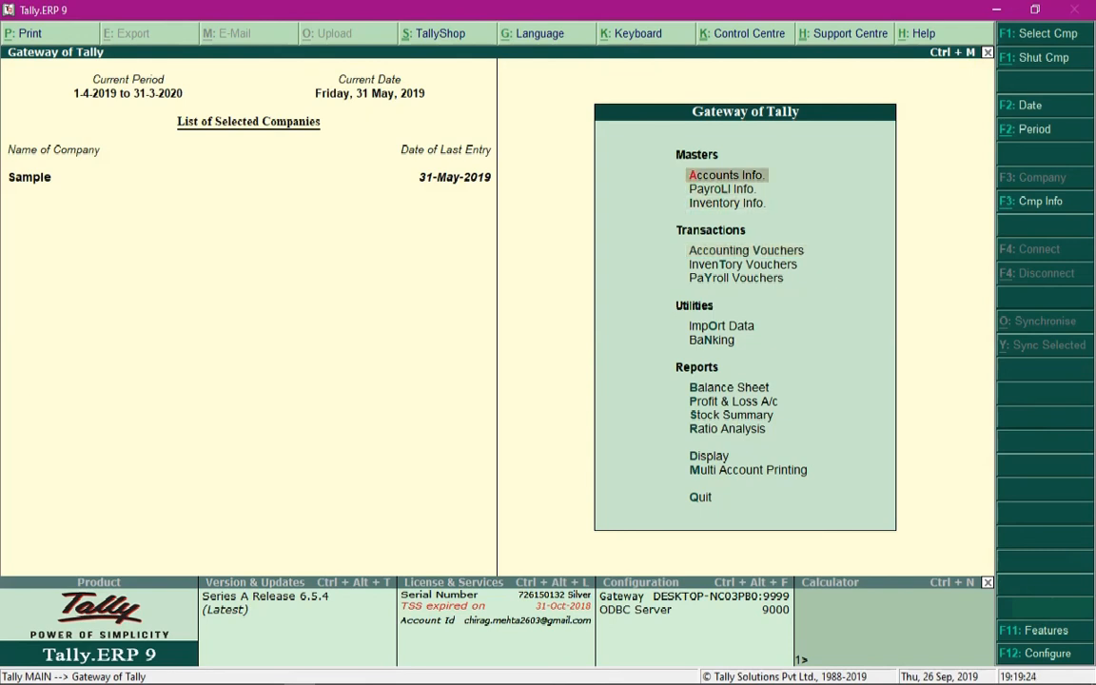
key(Return)
key(Down)
key(Down)
key(Return)
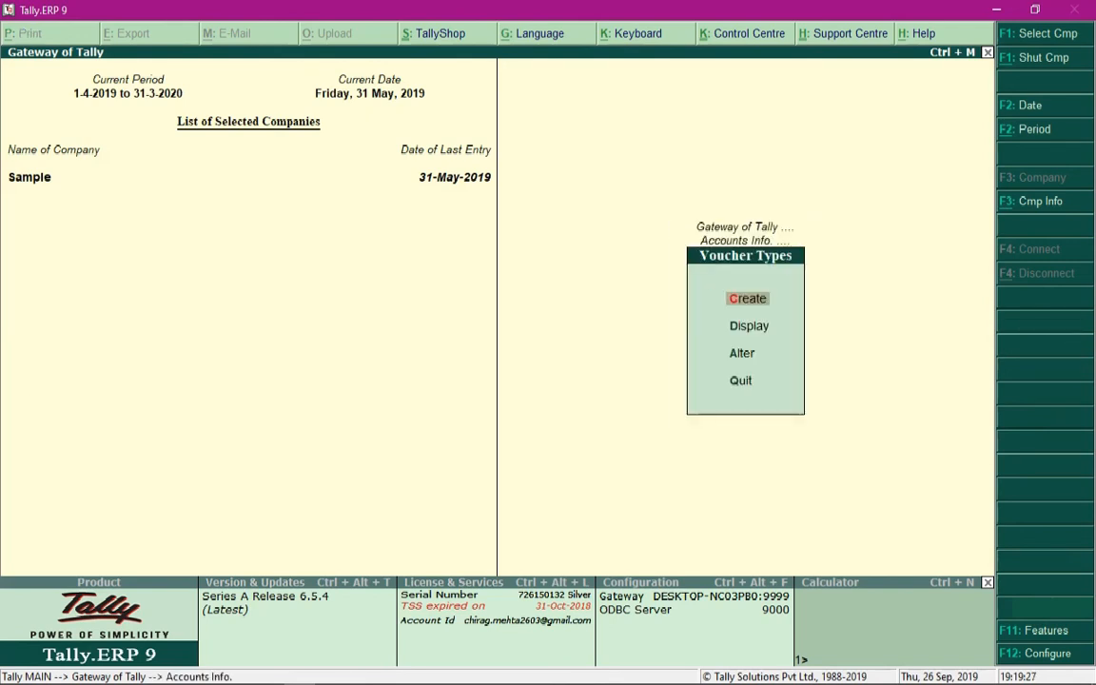
text(aPay)
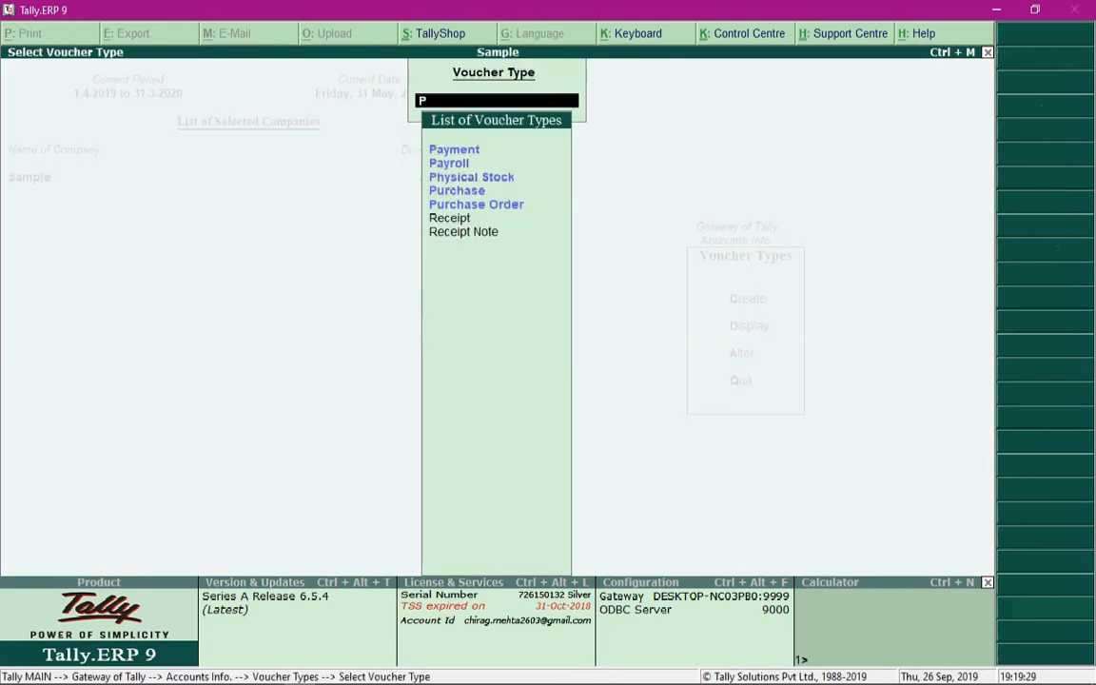
key(Return)
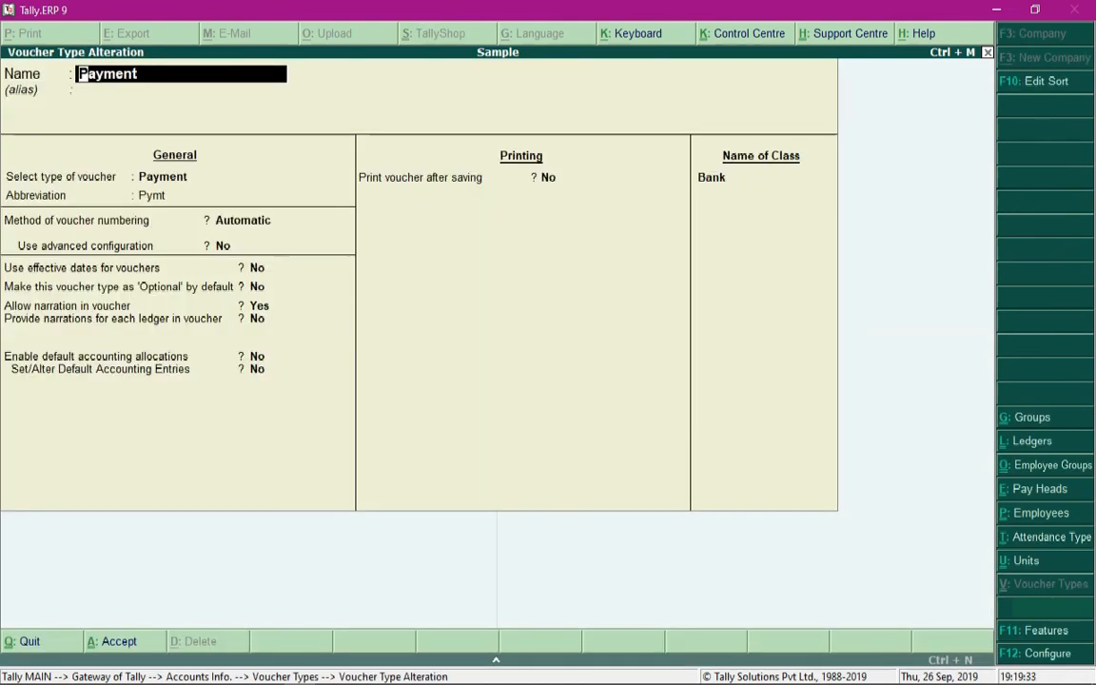
Step: Review the Bank class and its specific ledger, accept the Payment voucher type without edits and return to the Gateway of Tally
key(ctrl+End)
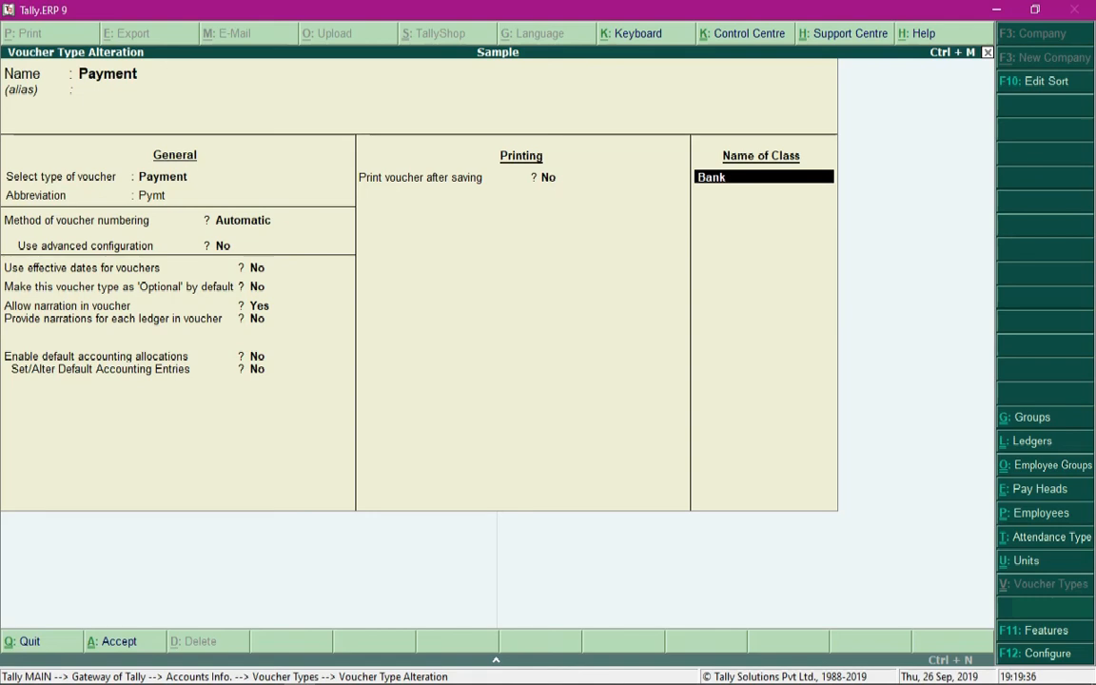
key(Return)
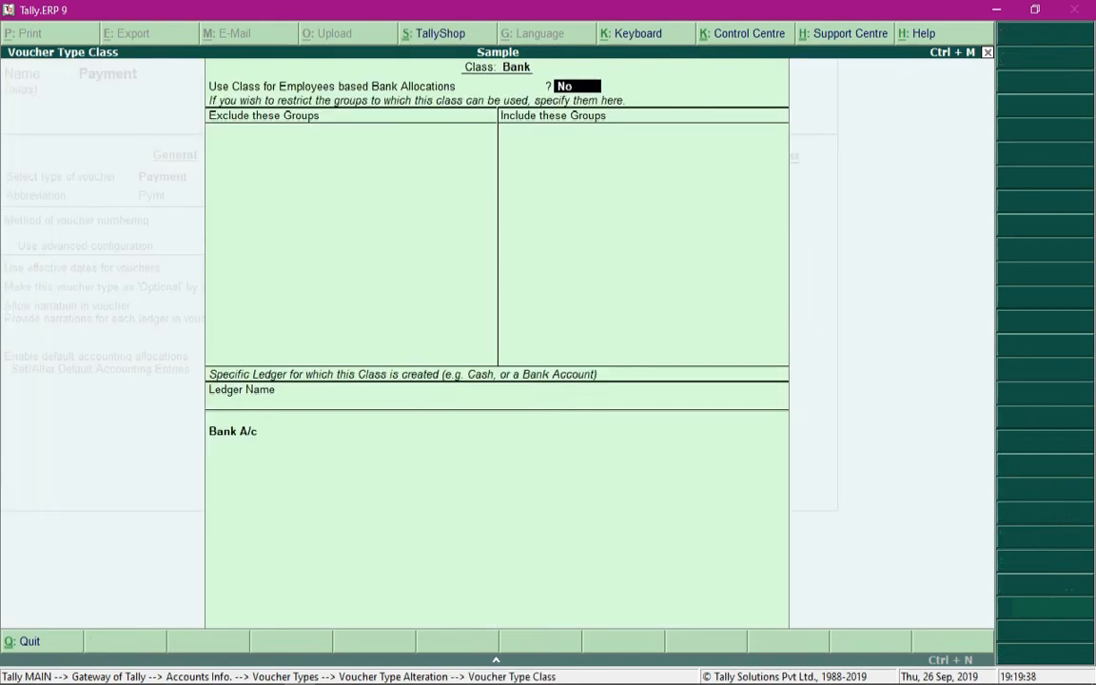
key(Return)
key(Return)
key(Return)
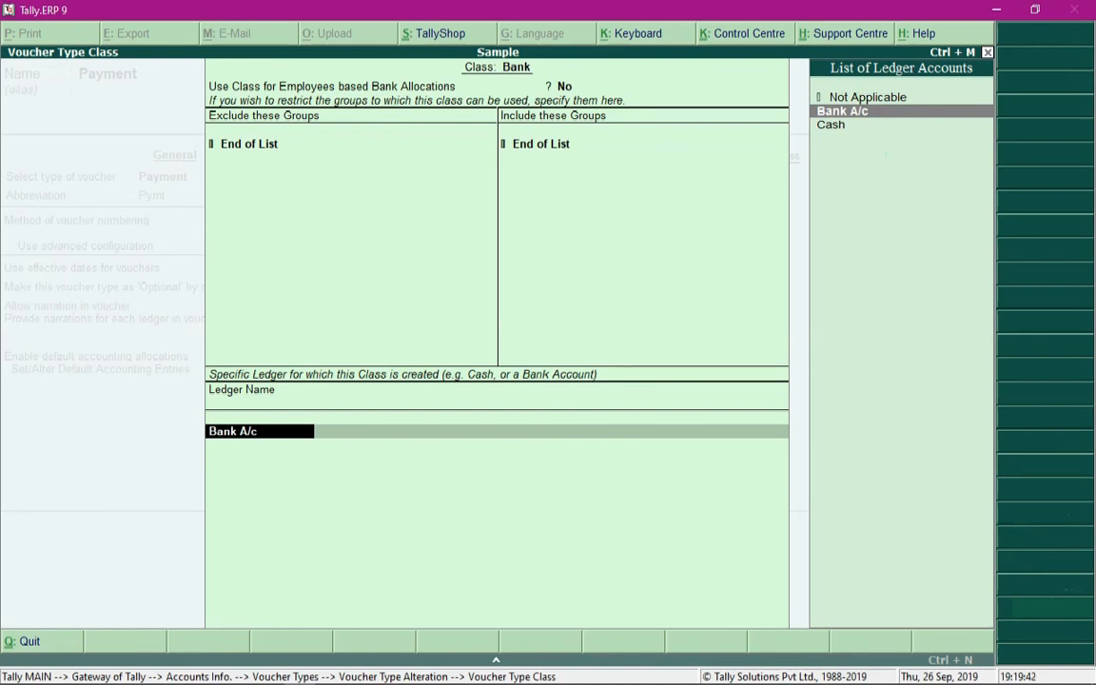
key(Return)
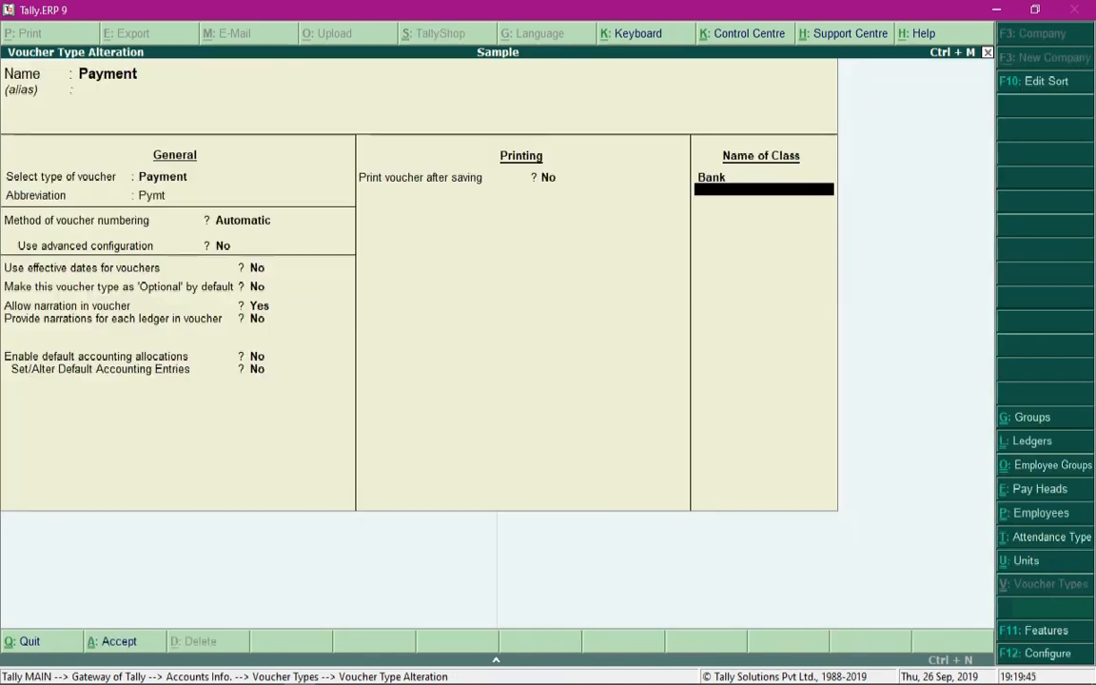
key(ctrl+a)
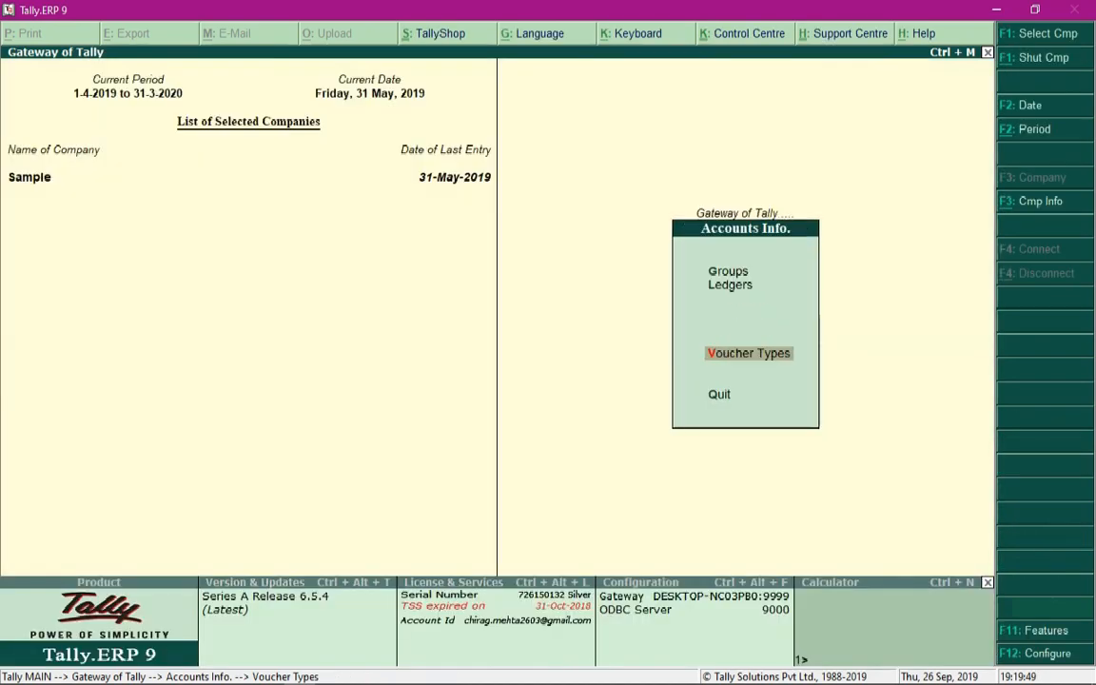
key(Escape)
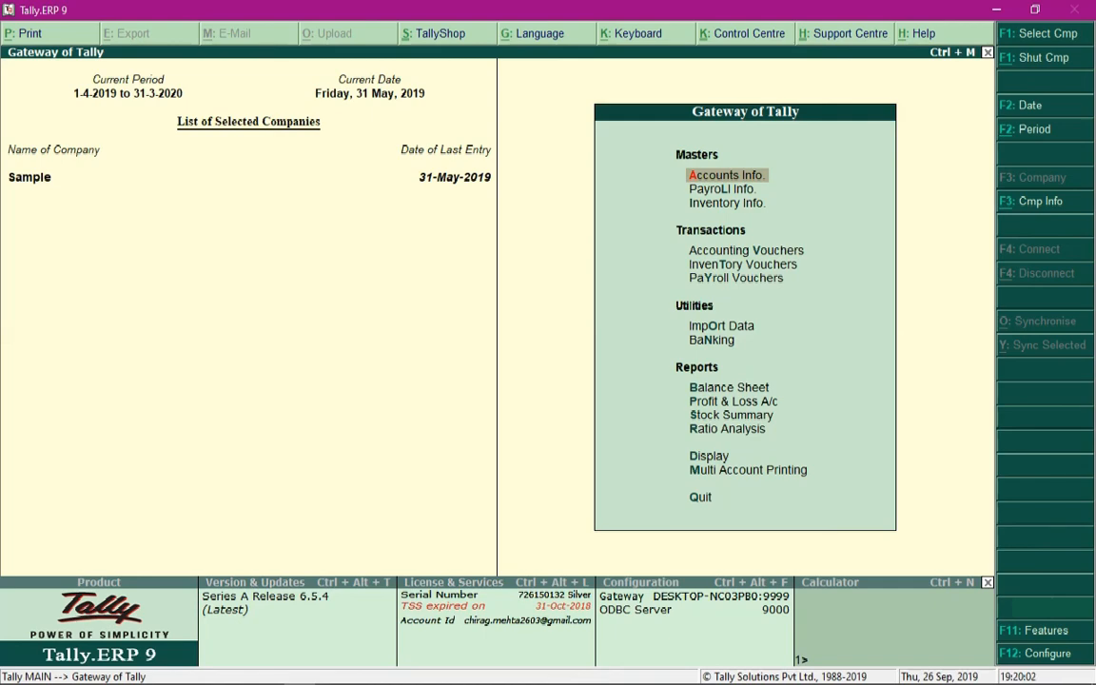
Step: Start a Payment voucher using the Bank voucher class
key(v)
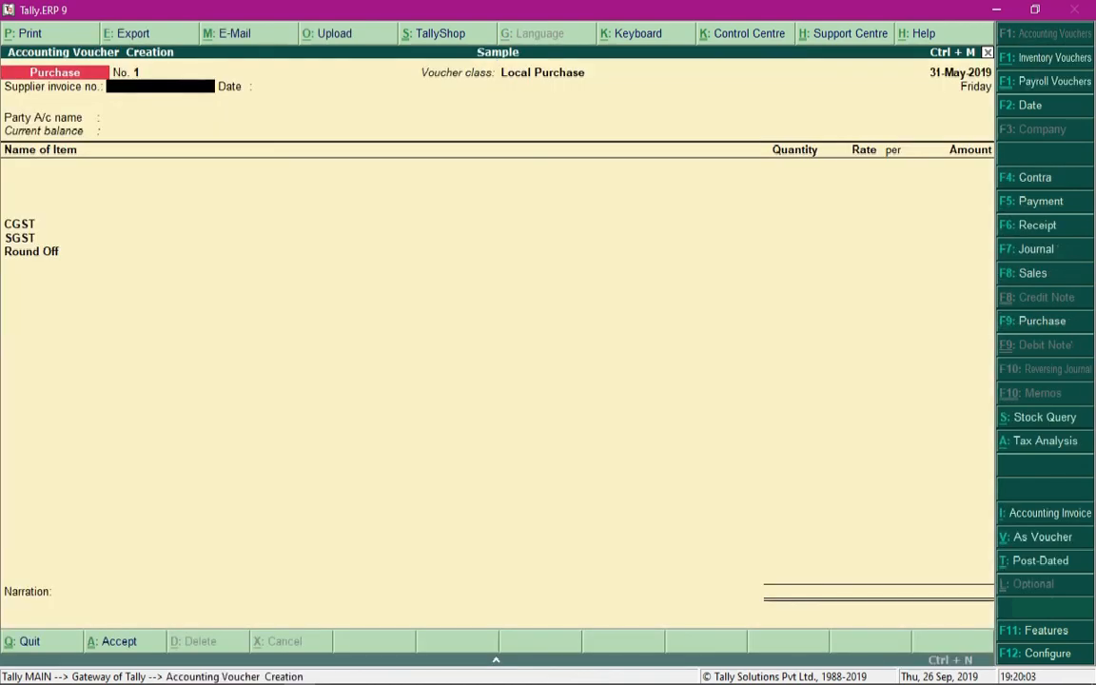
key(F5)
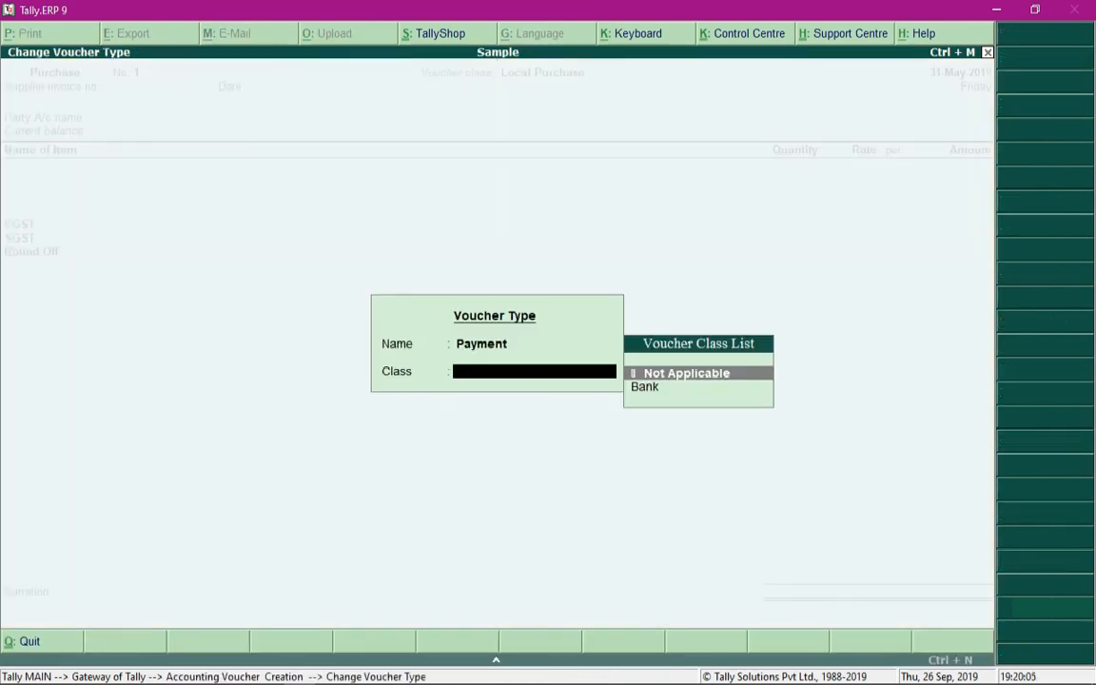
key(Down)
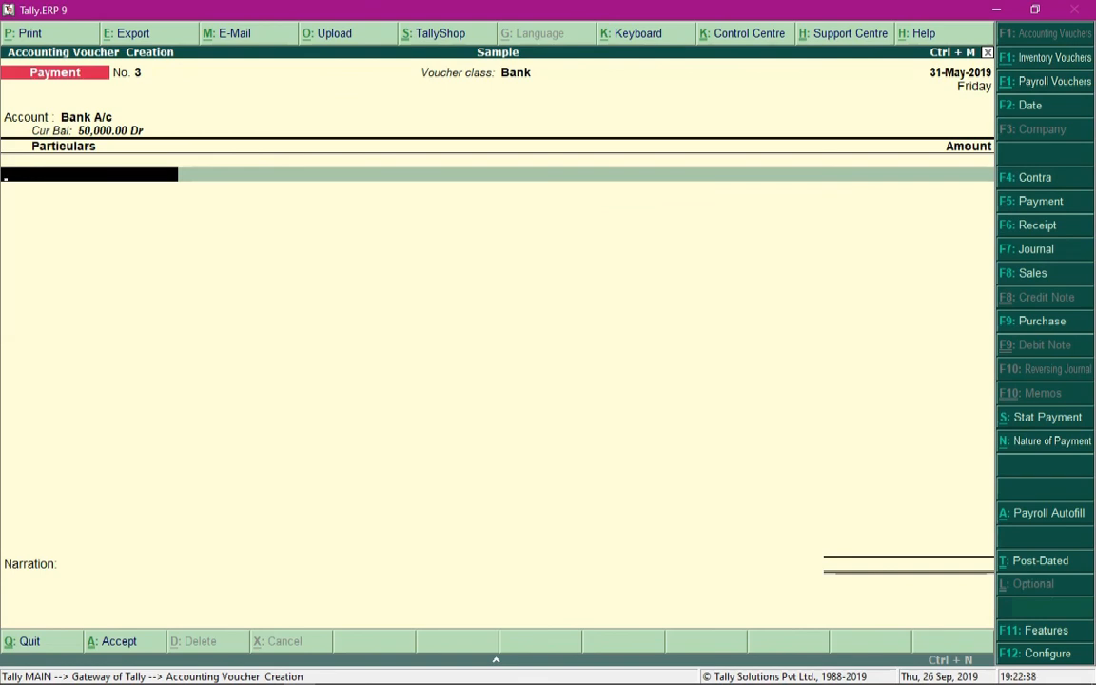
Step: Enter Rent for 1000 and Fuel for 2000 as the particulars of the Bank class payment
text(Re)
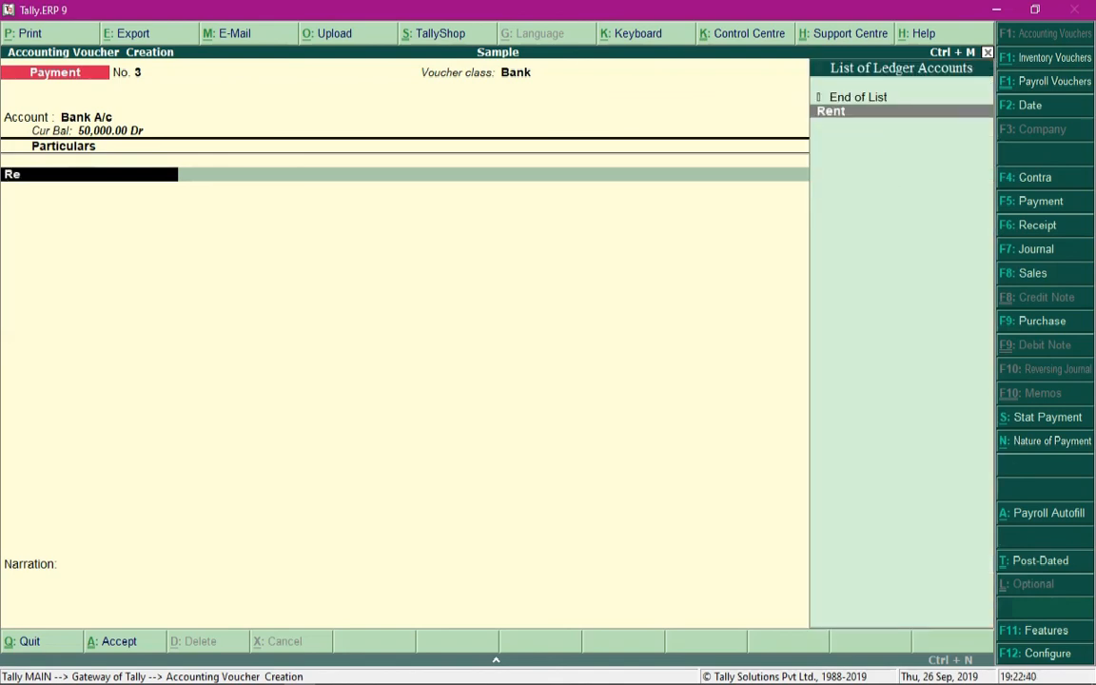
key(Return)
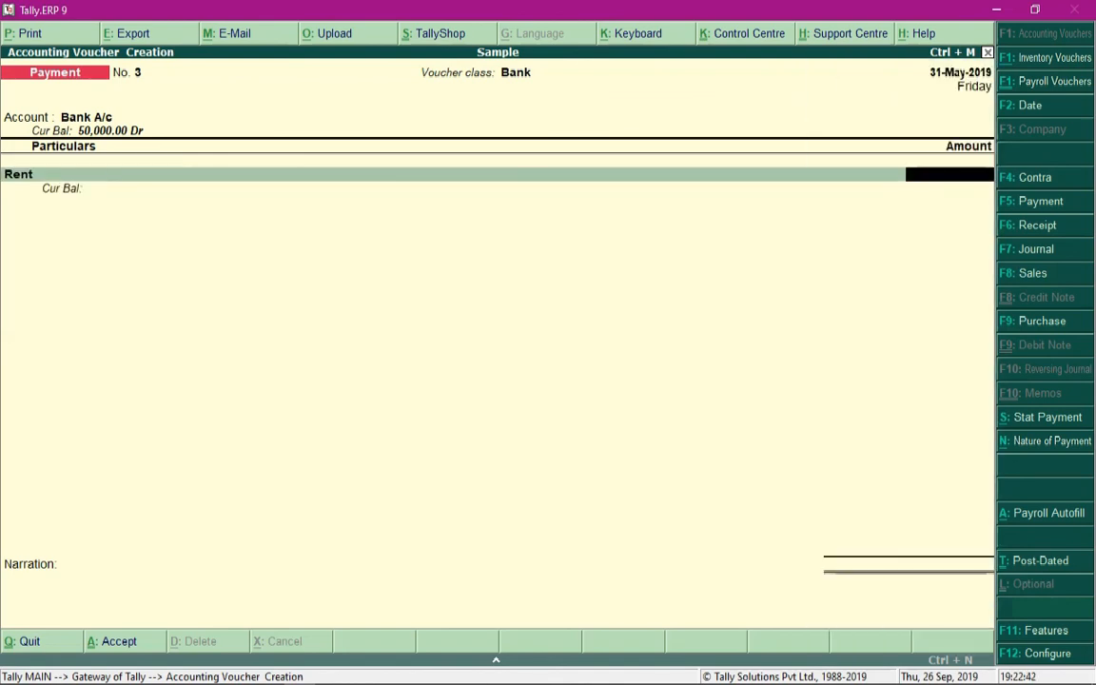
text(1000)
key(Return)
text(Fu)
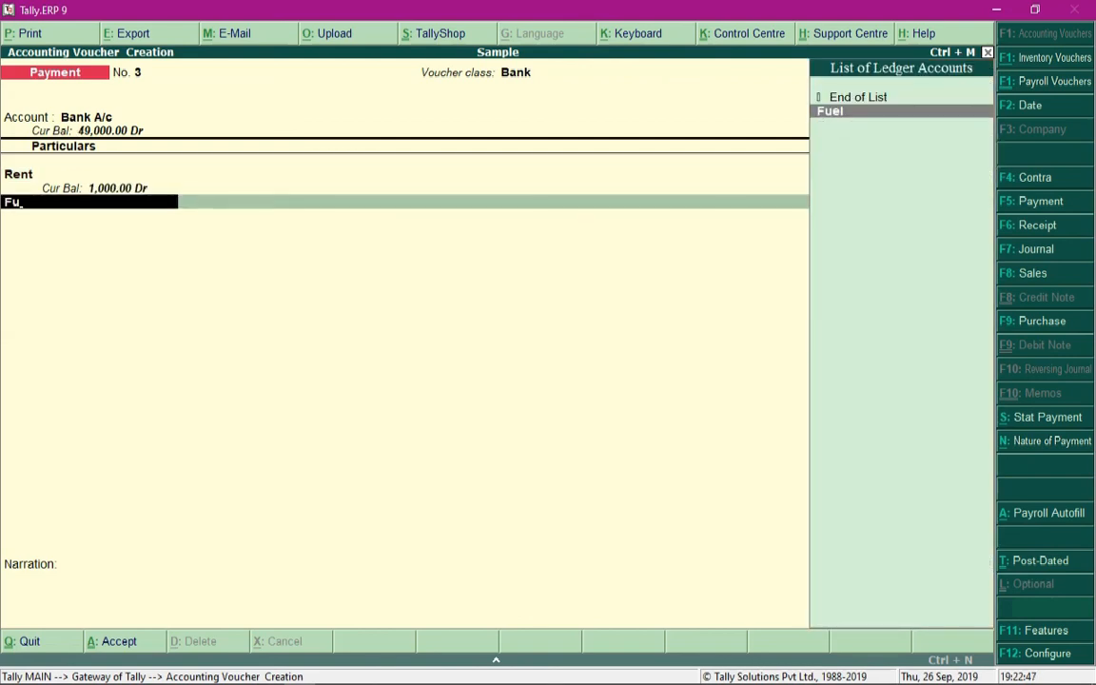
key(Return)
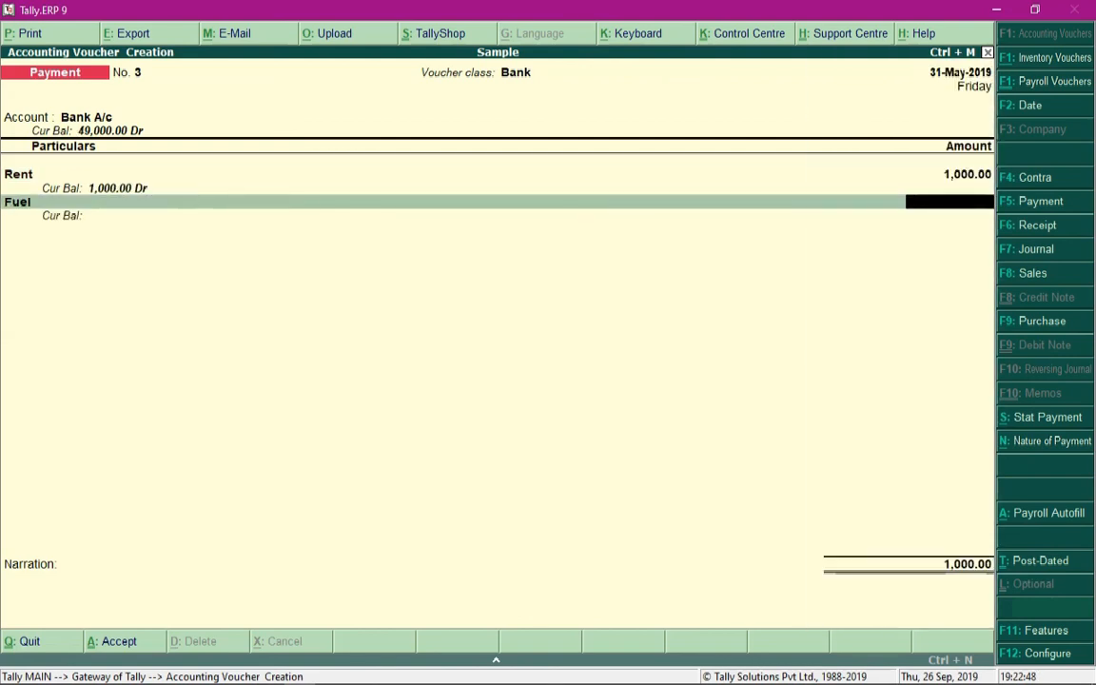
text(2000)
key(Return)
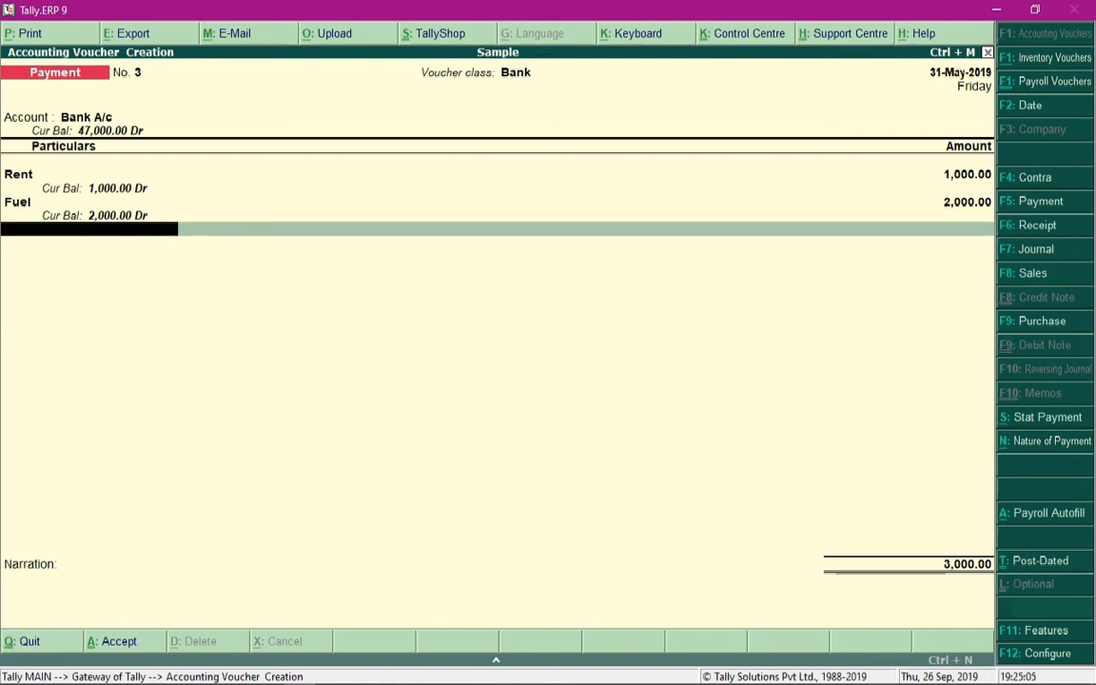
Step: Restart the Payment voucher with its class set to Not Applicable
key(F5)
key(Up)
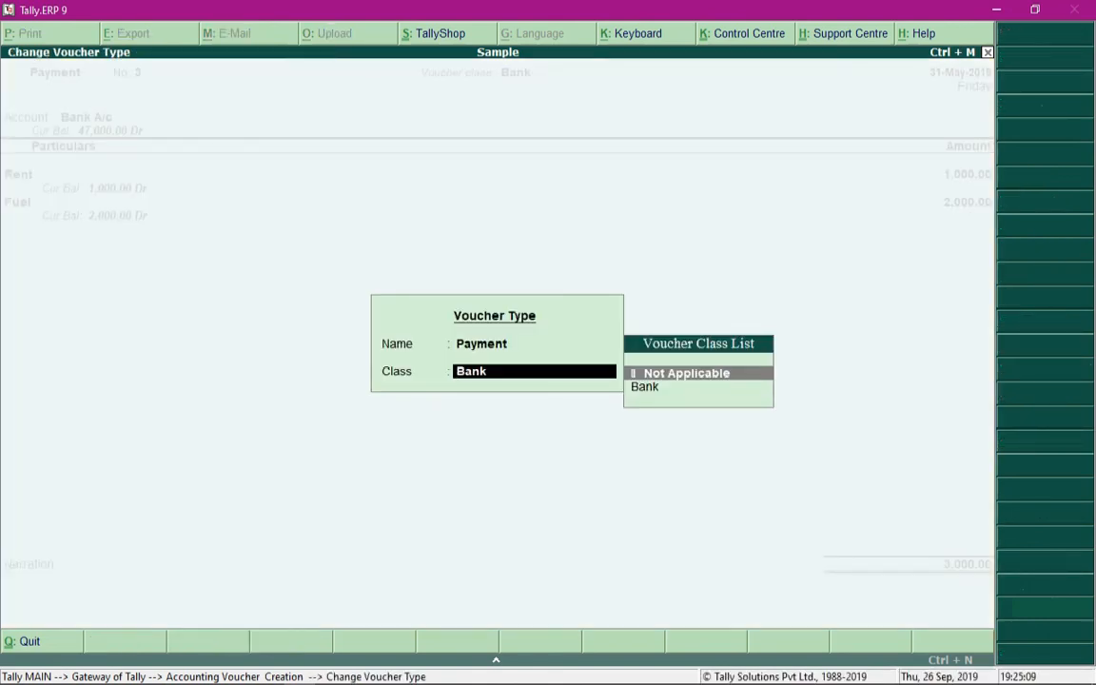
key(Down)
key(Up)
key(Return)
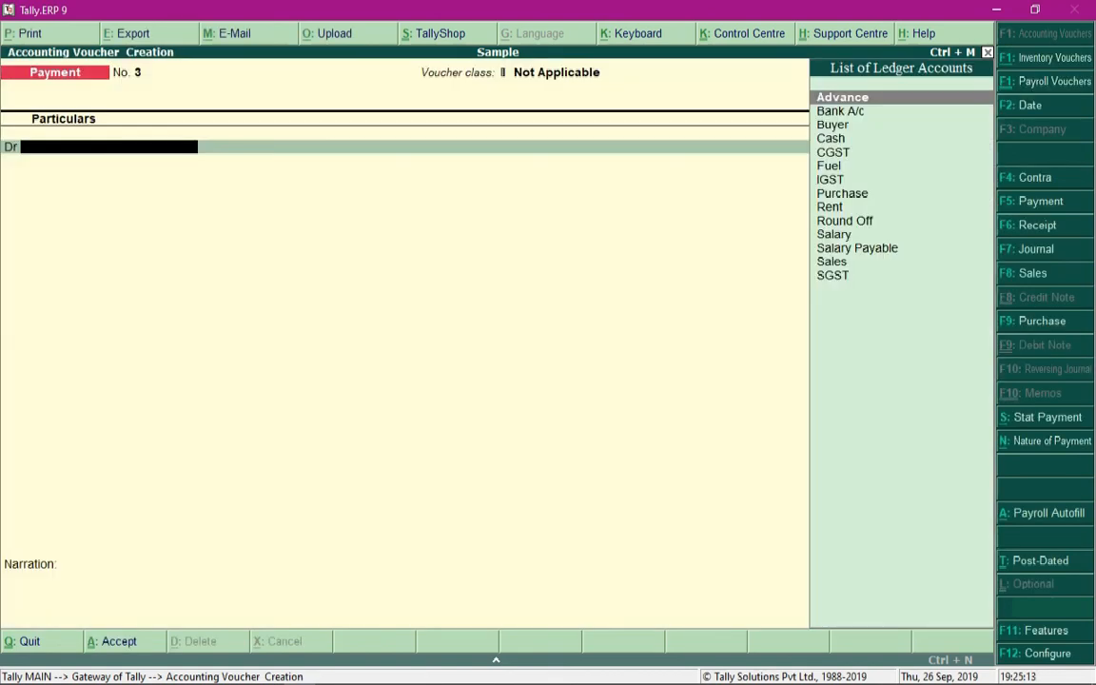